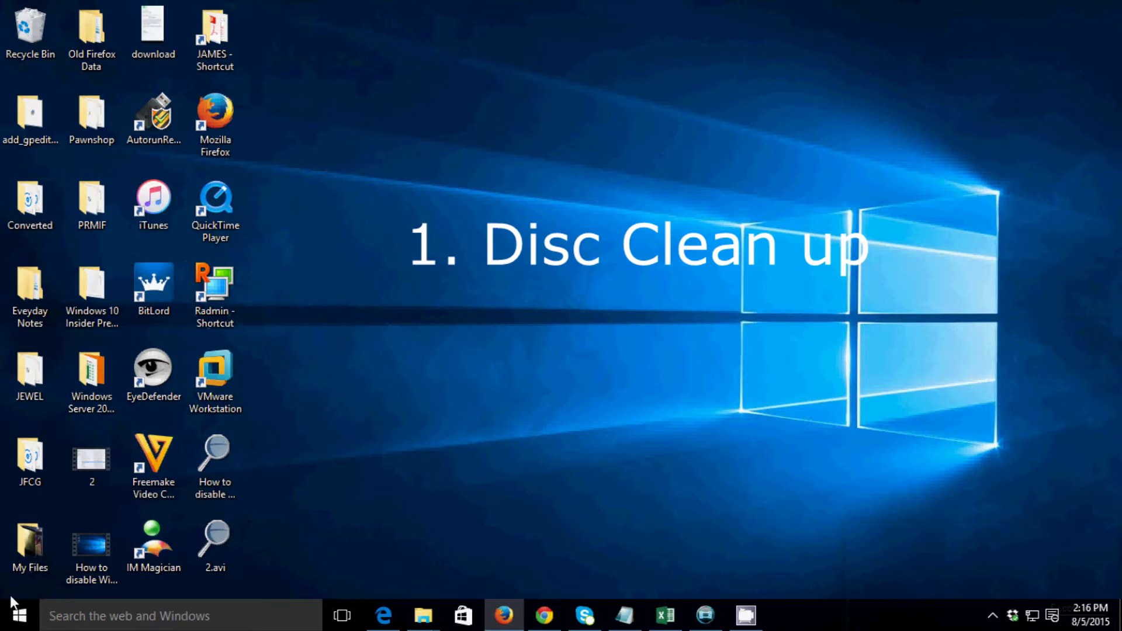
Launch File Explorer from the Win+X menu to view This PC's drives.
{"action": "right_click", "coordinate": [15, 619]}
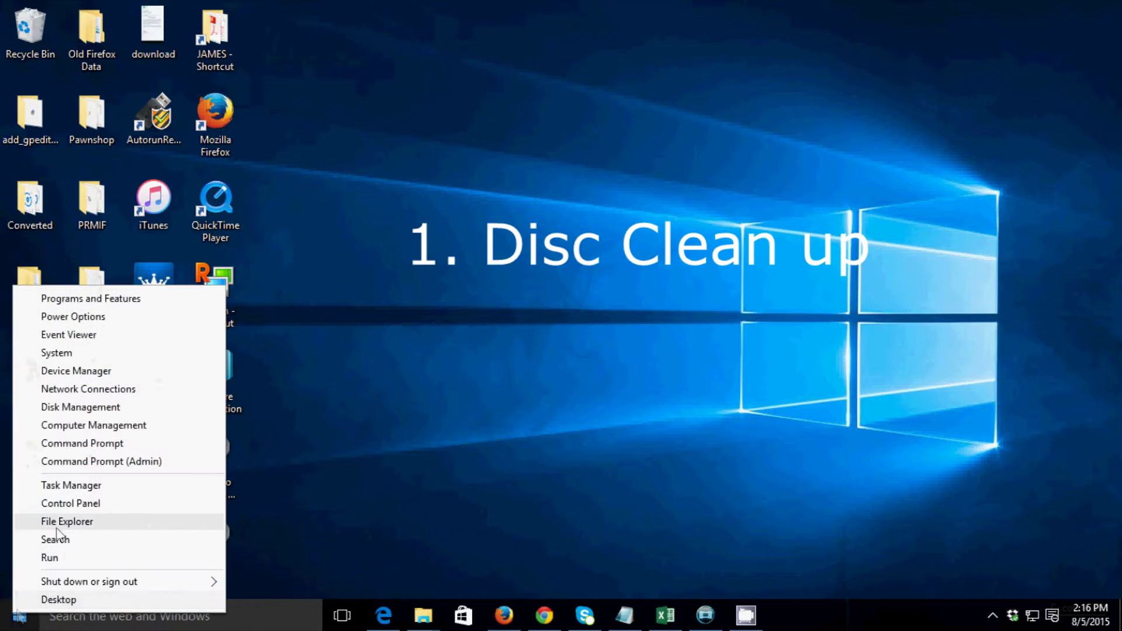
{"action": "left_click", "coordinate": [58, 521]}
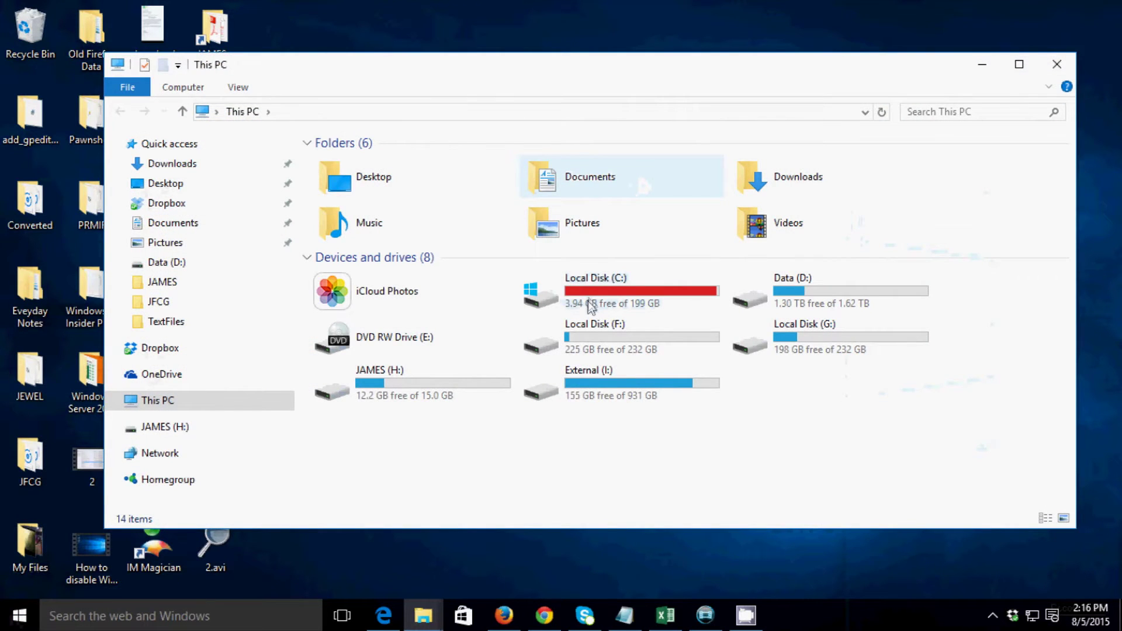
Open Local Disk (C:) Properties and run a Disk Cleanup scan.
{"action": "right_click", "coordinate": [590, 305]}
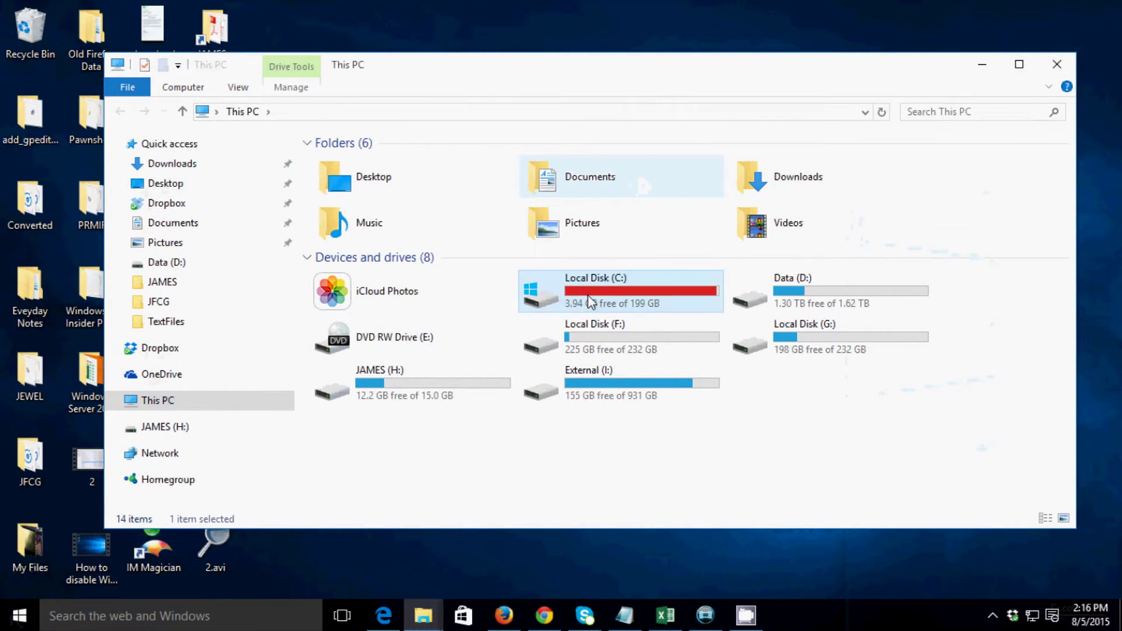
{"action": "left_click", "coordinate": [664, 586]}
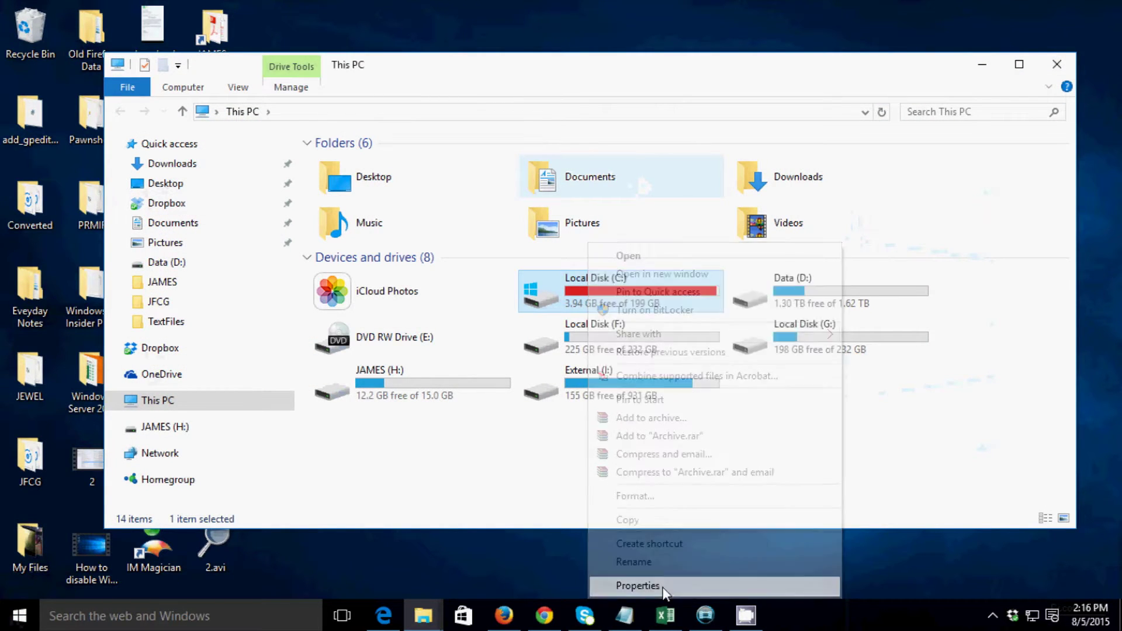
{"action": "left_click_drag", "start_coordinate": [684, 173], "coordinate": [536, 103]}
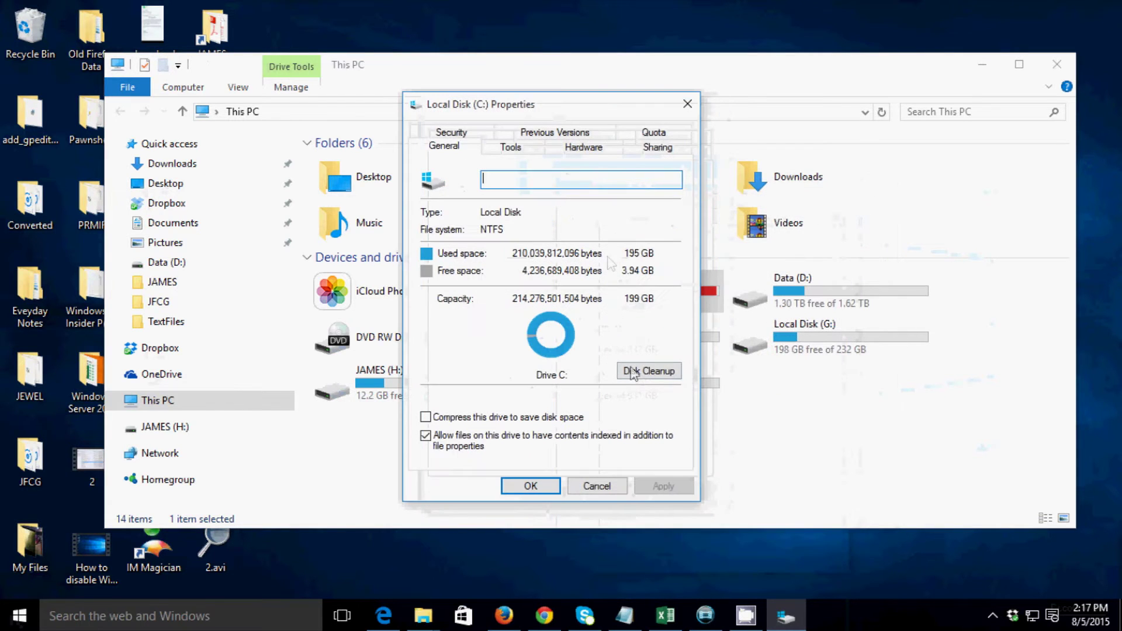
{"action": "left_click", "coordinate": [658, 376]}
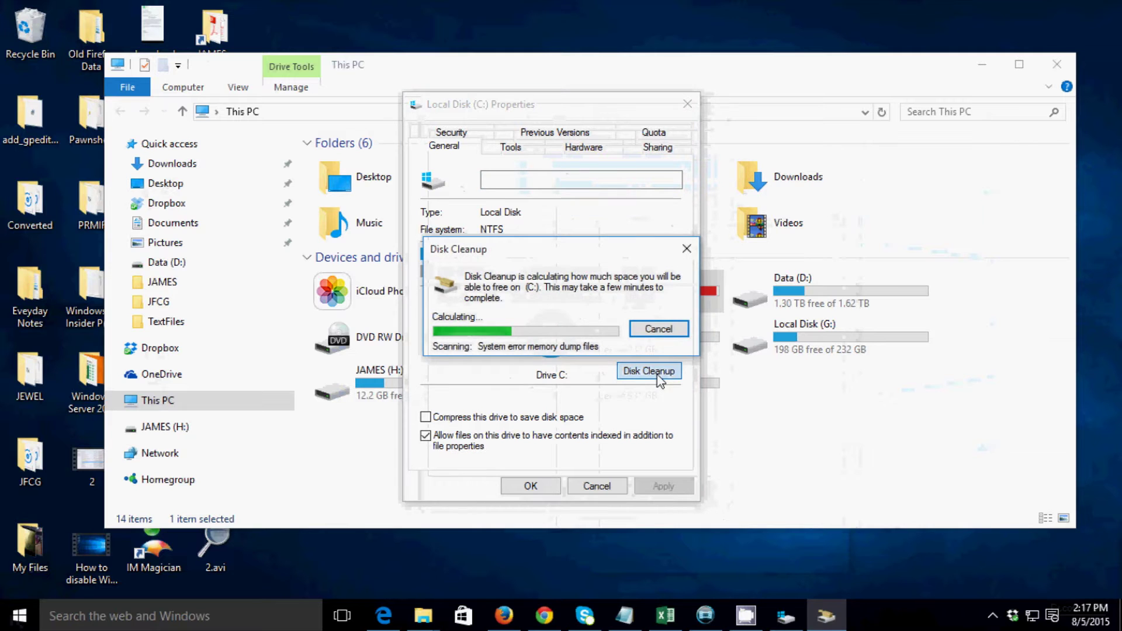
{"action": "mouse_move", "coordinate": [280, 35]}
{"action": "left_mouse_down"}
{"action": "mouse_move", "coordinate": [292, 48]}
{"action": "mouse_move", "coordinate": [612, 90]}
{"action": "left_mouse_up"}
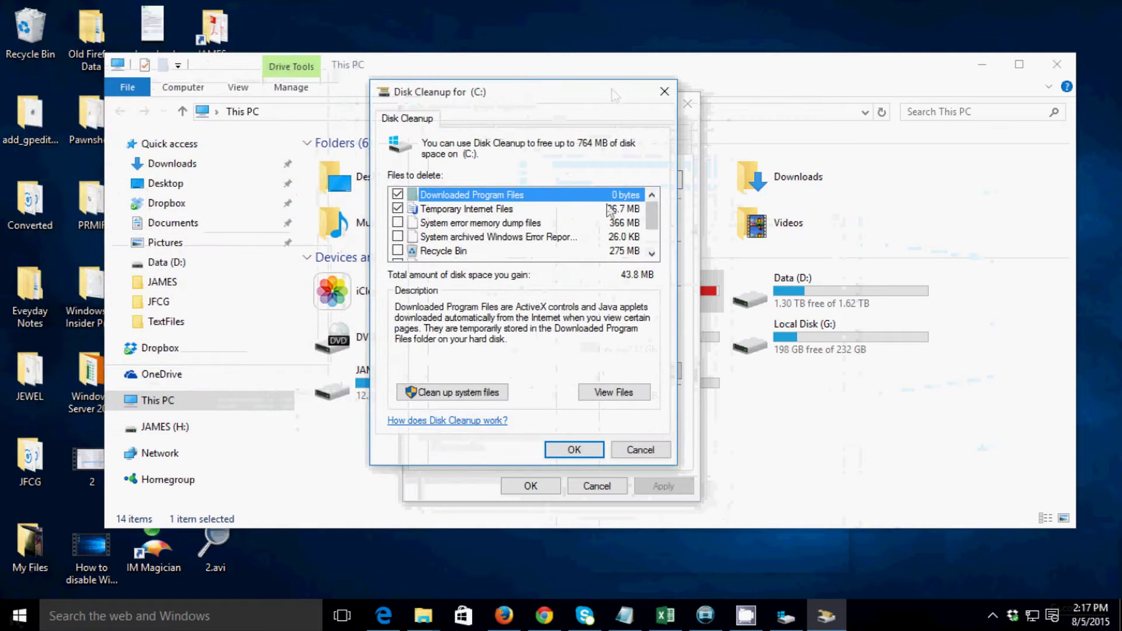
{"action": "mouse_move", "coordinate": [651, 216]}
{"action": "left_mouse_down"}
{"action": "mouse_move", "coordinate": [651, 237]}
{"action": "mouse_move", "coordinate": [650, 211]}
{"action": "left_mouse_up"}
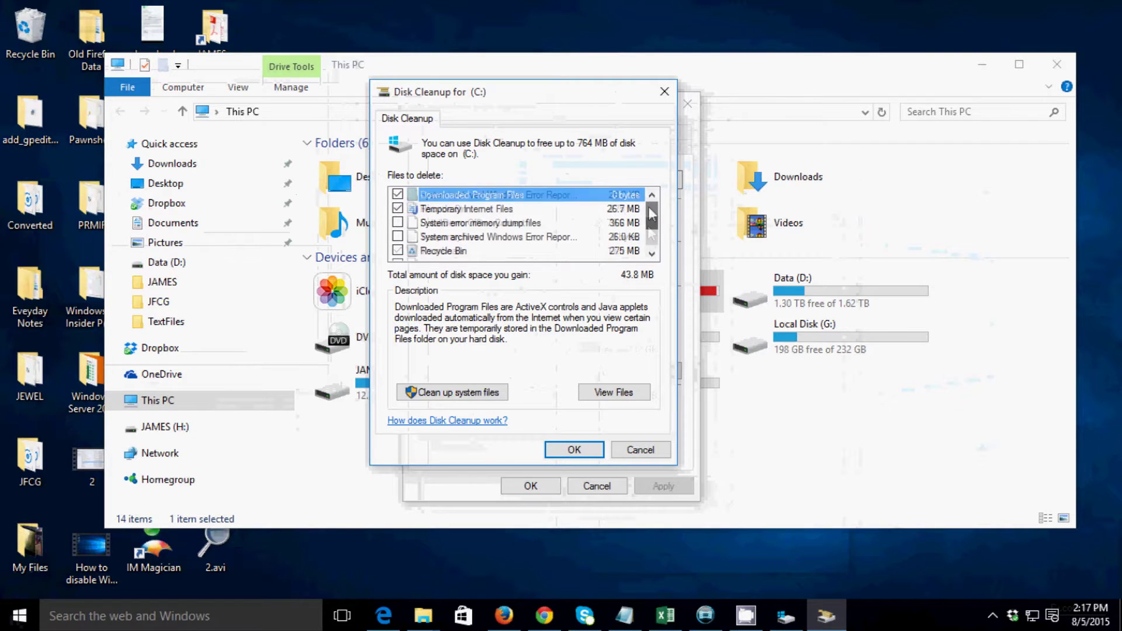
Delete memory dumps, Recycle Bin, RetailDemo Offline Content and temporary files, then close Properties.
{"action": "left_click", "coordinate": [409, 224]}
{"action": "left_click", "coordinate": [397, 222]}
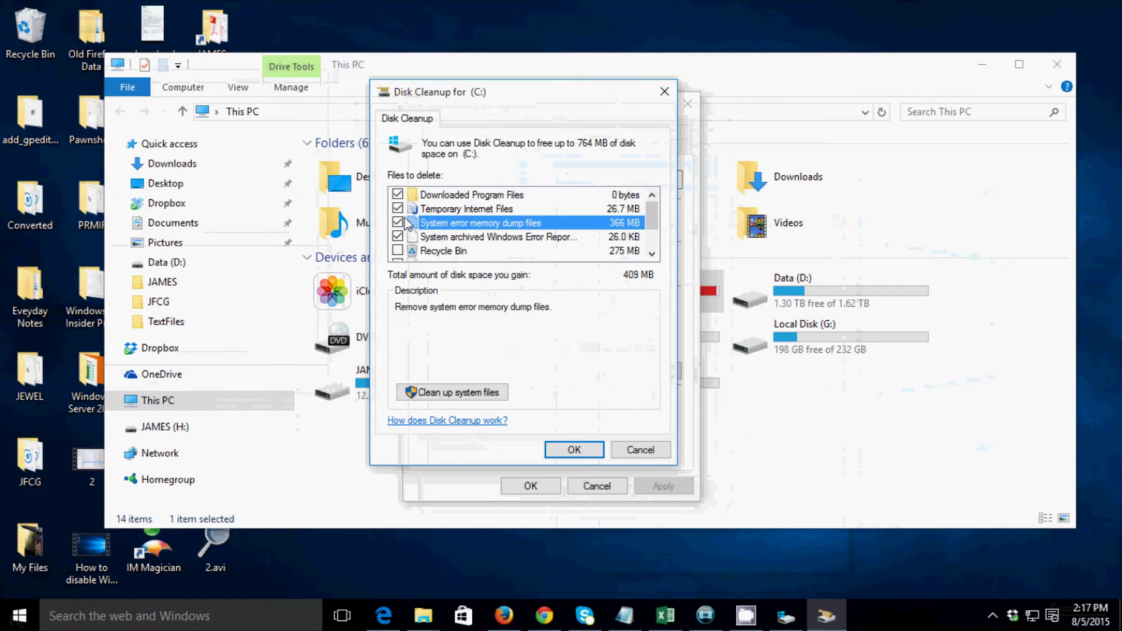
{"action": "scroll", "coordinate": [536, 238], "scroll_direction": "down", "scroll_amount": 1}
{"action": "left_click", "coordinate": [398, 209]}
{"action": "left_click", "coordinate": [398, 223]}
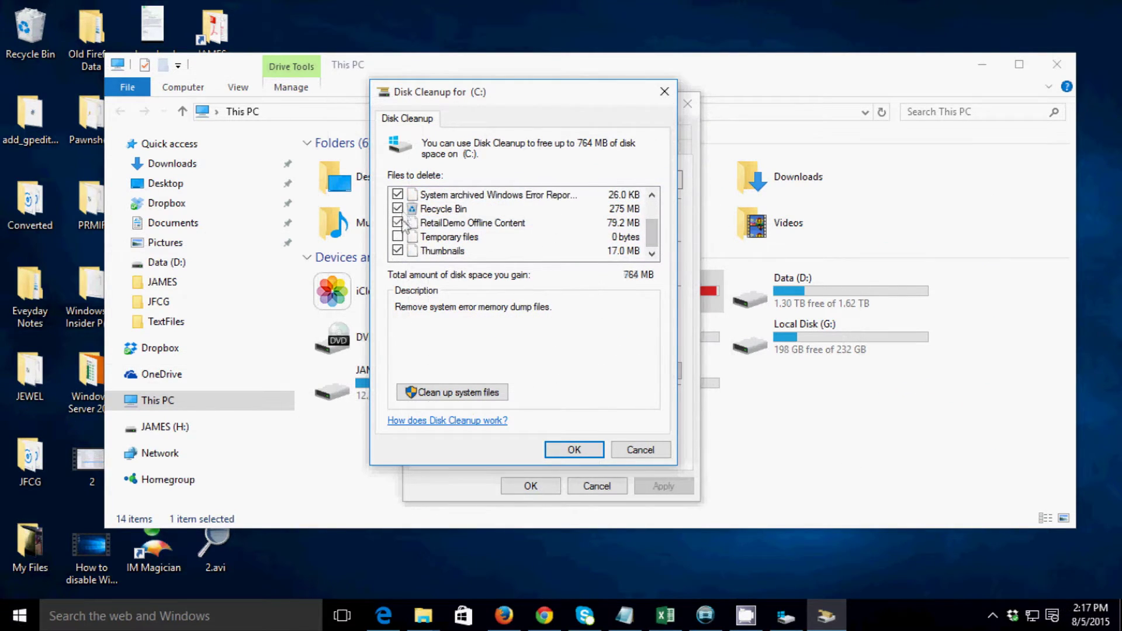
{"action": "left_click", "coordinate": [397, 237]}
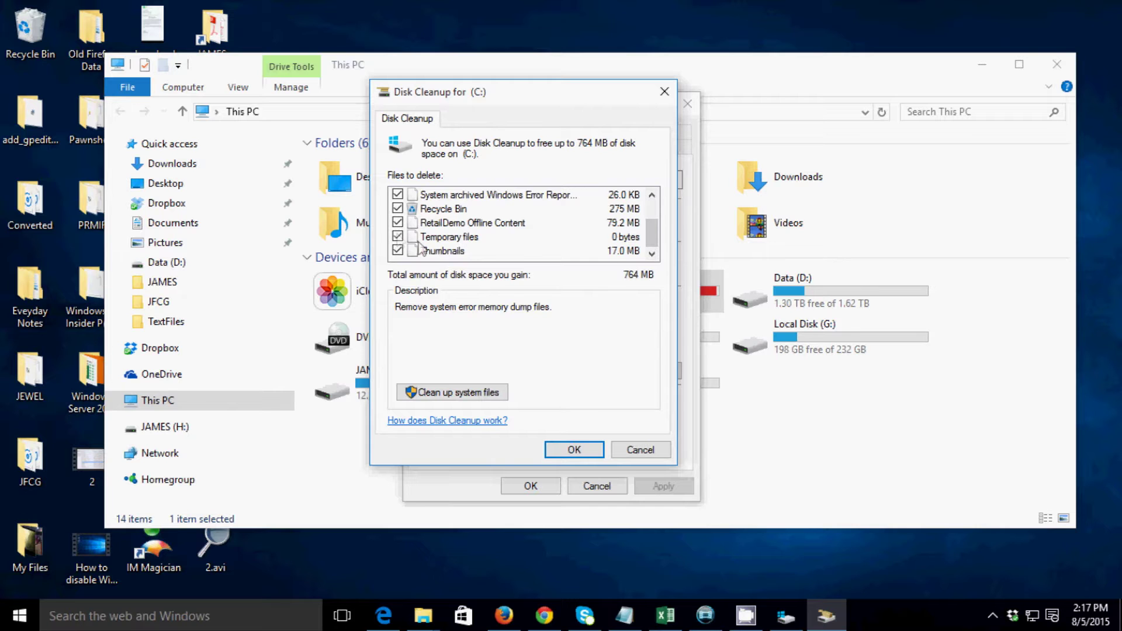
{"action": "left_click", "coordinate": [576, 454]}
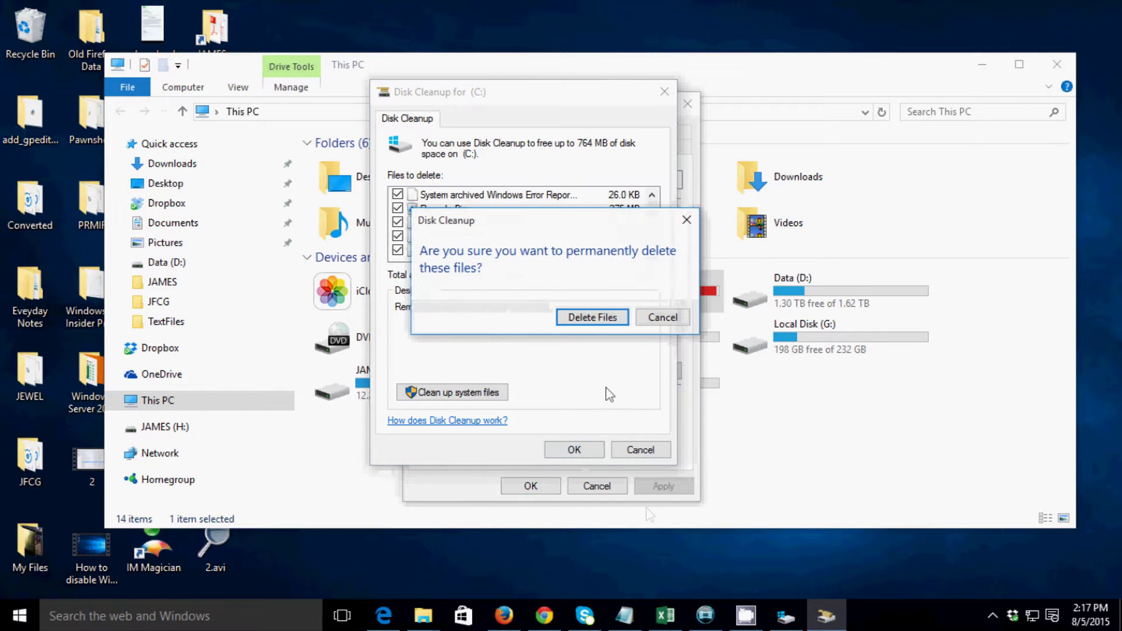
{"action": "left_click", "coordinate": [592, 317]}
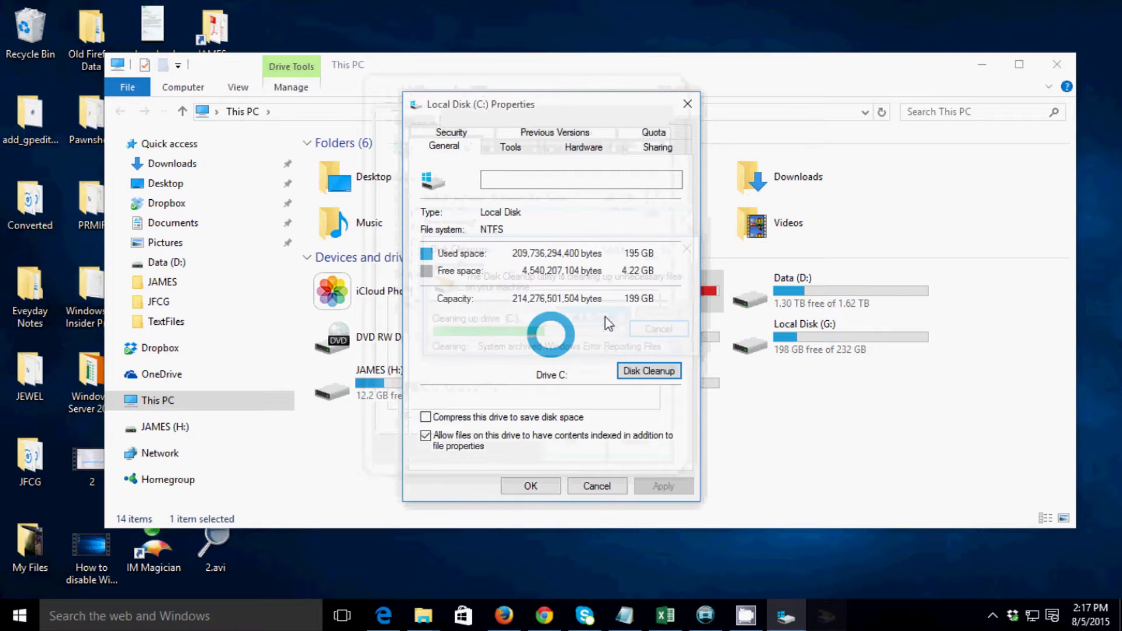
{"action": "left_click", "coordinate": [545, 490]}
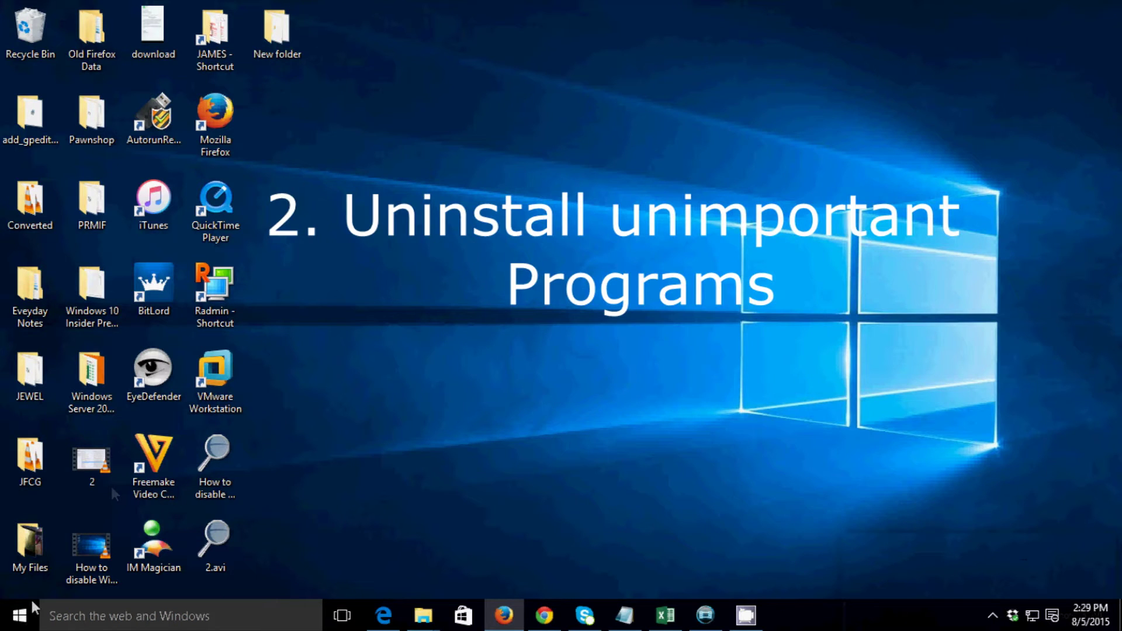
Go to Control Panel in Category view and show Uninstall a program.
{"action": "right_click", "coordinate": [20, 617]}
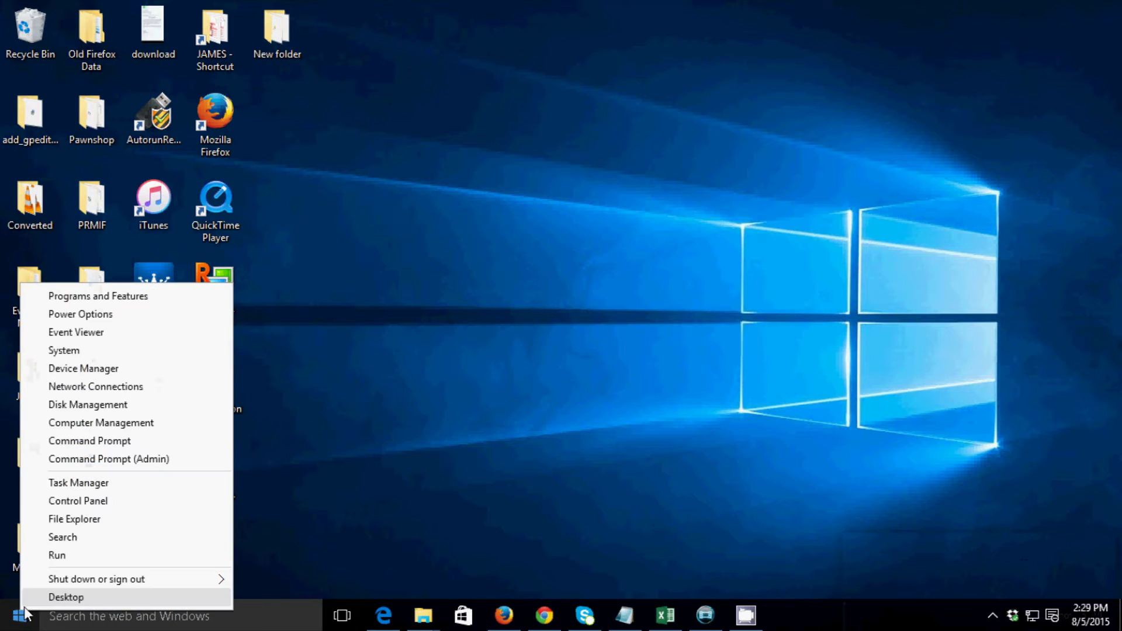
{"action": "left_click", "coordinate": [57, 506]}
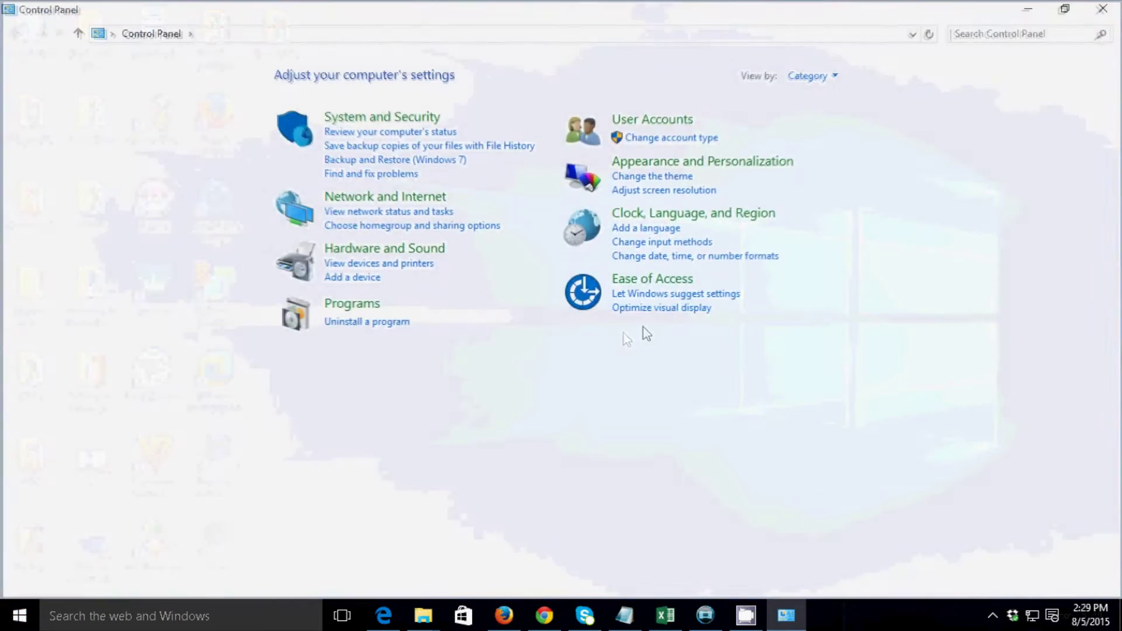
{"action": "left_click", "coordinate": [827, 78]}
{"action": "left_click", "coordinate": [822, 99]}
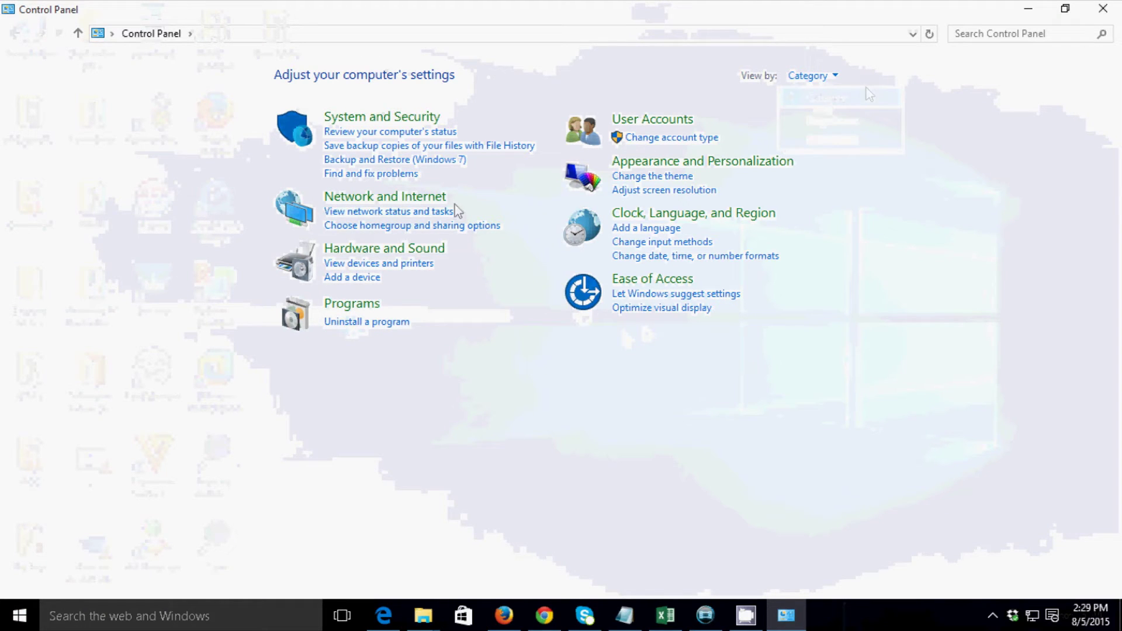
{"action": "left_click", "coordinate": [362, 323]}
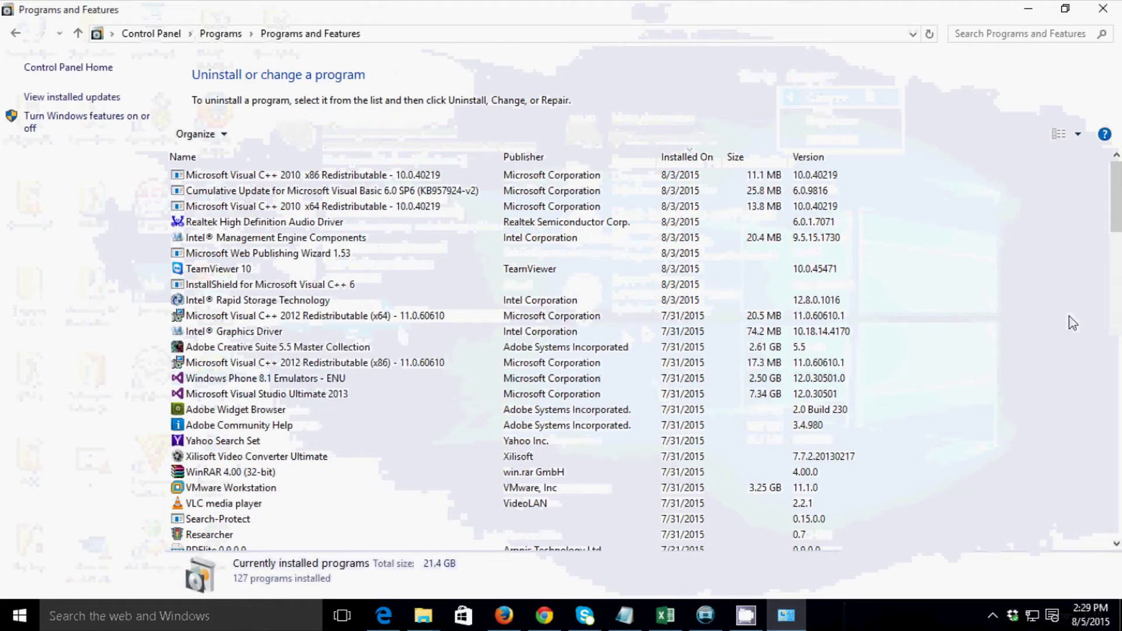
Scroll through the installed programs list and select Adobe Community Help.
{"action": "mouse_move", "coordinate": [1116, 196]}
{"action": "left_mouse_down"}
{"action": "mouse_move", "coordinate": [1117, 335]}
{"action": "mouse_move", "coordinate": [1118, 176]}
{"action": "left_mouse_up"}
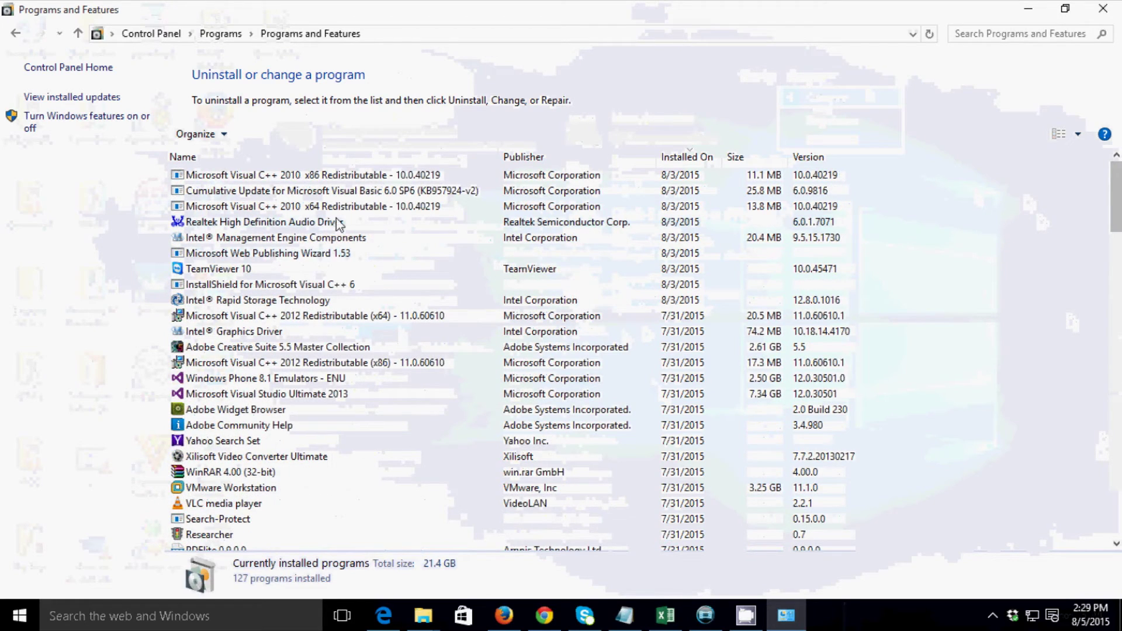
{"action": "scroll", "coordinate": [403, 266], "scroll_direction": "down", "scroll_amount": 3}
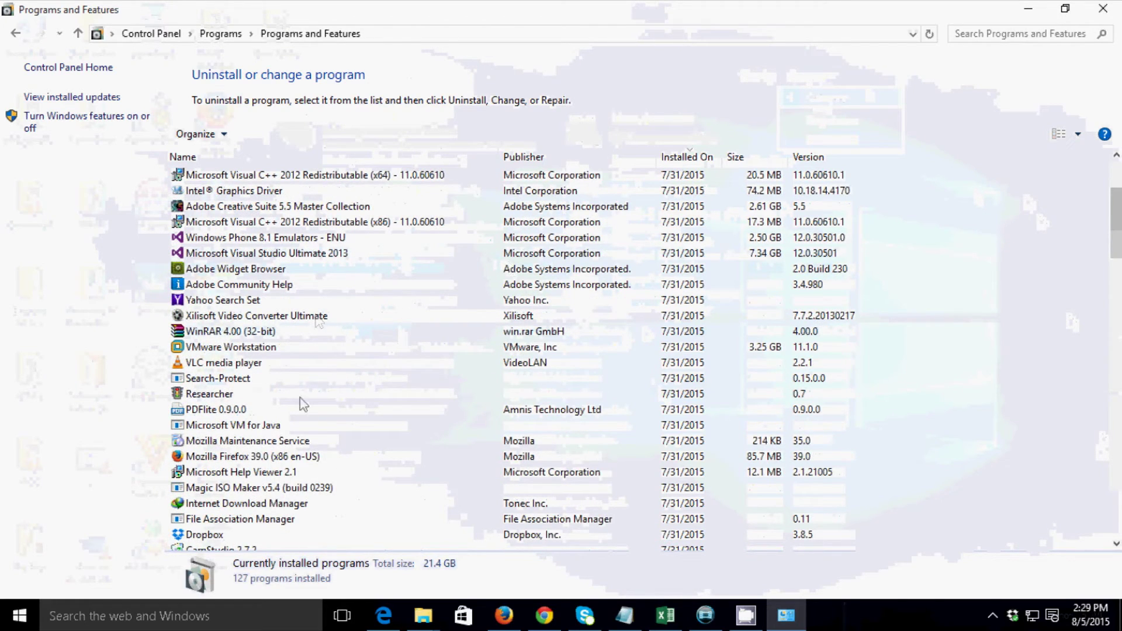
{"action": "scroll", "coordinate": [310, 417], "scroll_direction": "down", "scroll_amount": 1}
{"action": "scroll", "coordinate": [310, 416], "scroll_direction": "down", "scroll_amount": 1}
{"action": "scroll", "coordinate": [246, 339], "scroll_direction": "up", "scroll_amount": 5}
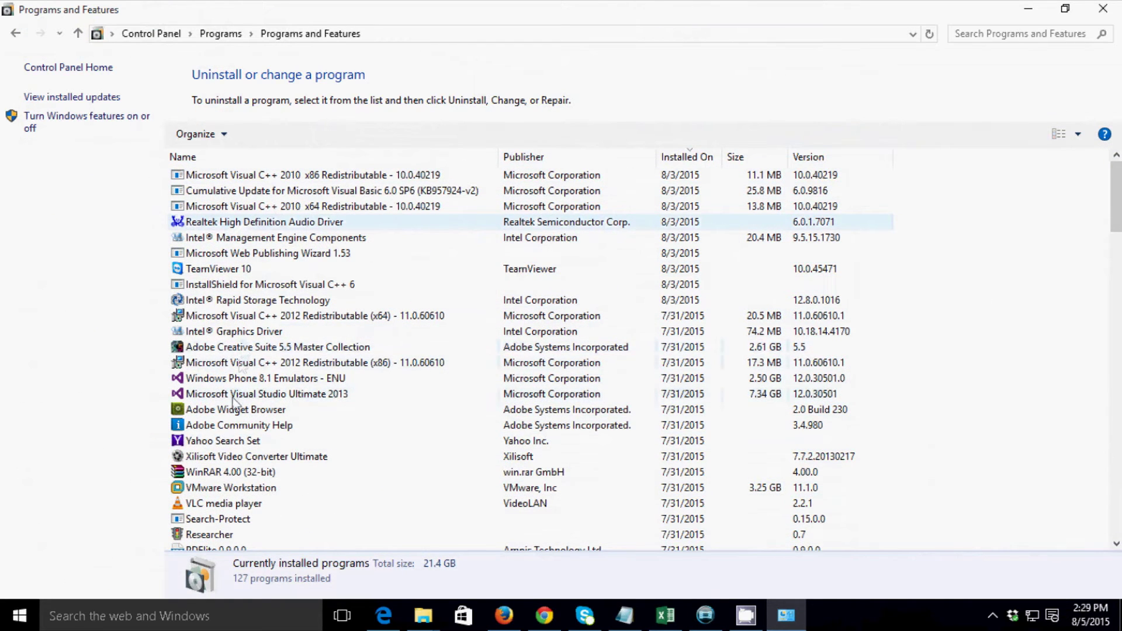
{"action": "left_click", "coordinate": [231, 426]}
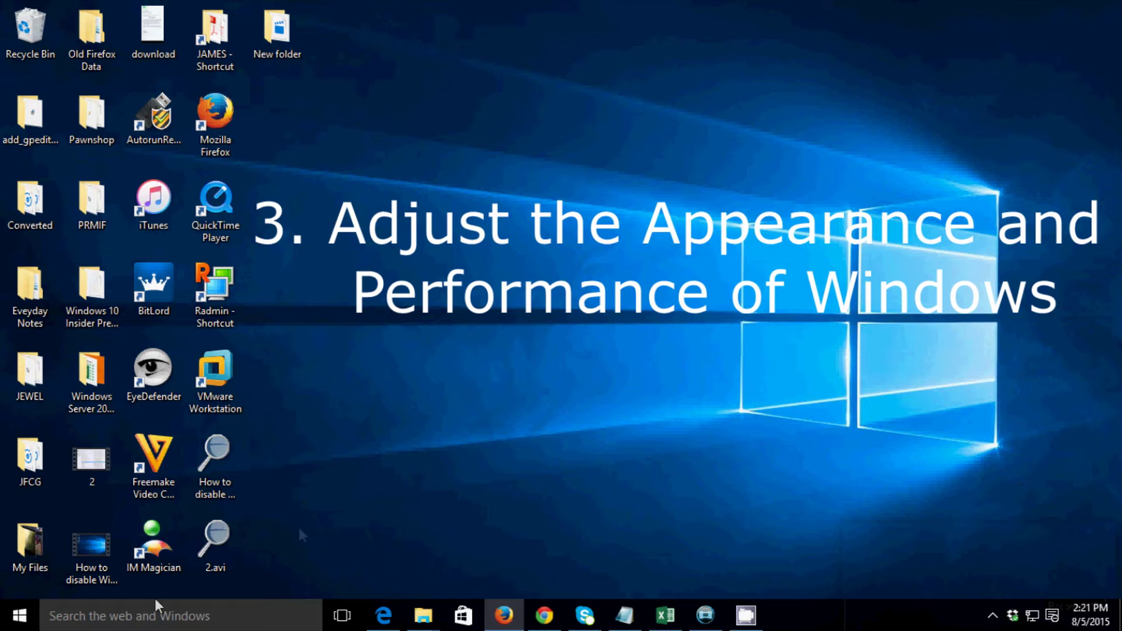
Search 'performance' and launch Adjust the appearance and performance of Windows.
{"action": "left_click", "coordinate": [145, 617]}
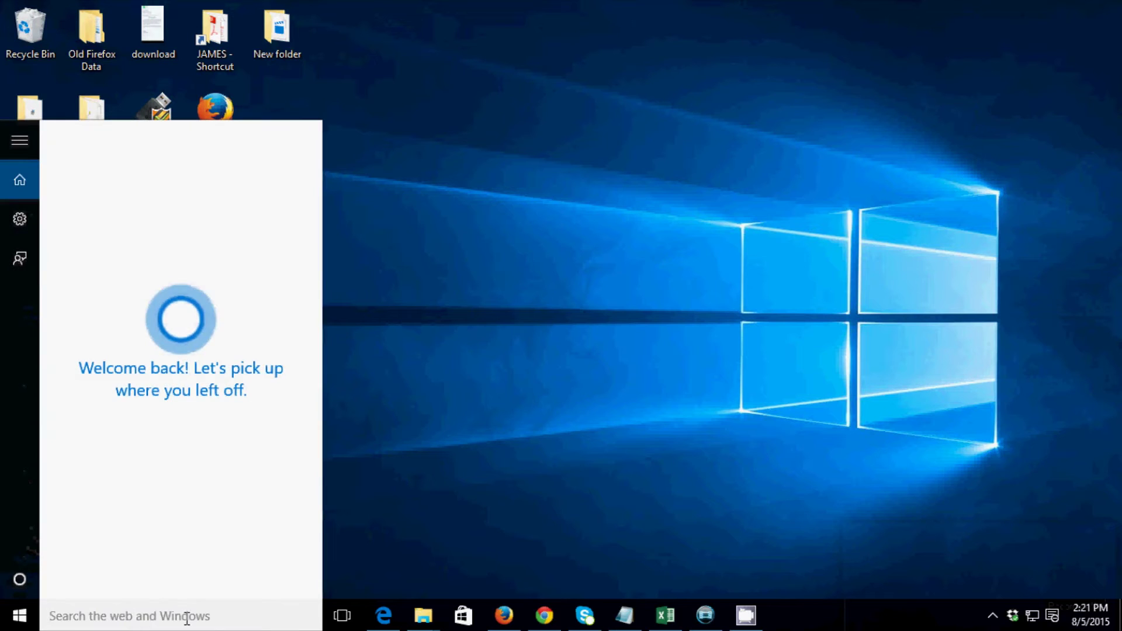
{"action": "type", "text": "performance"}
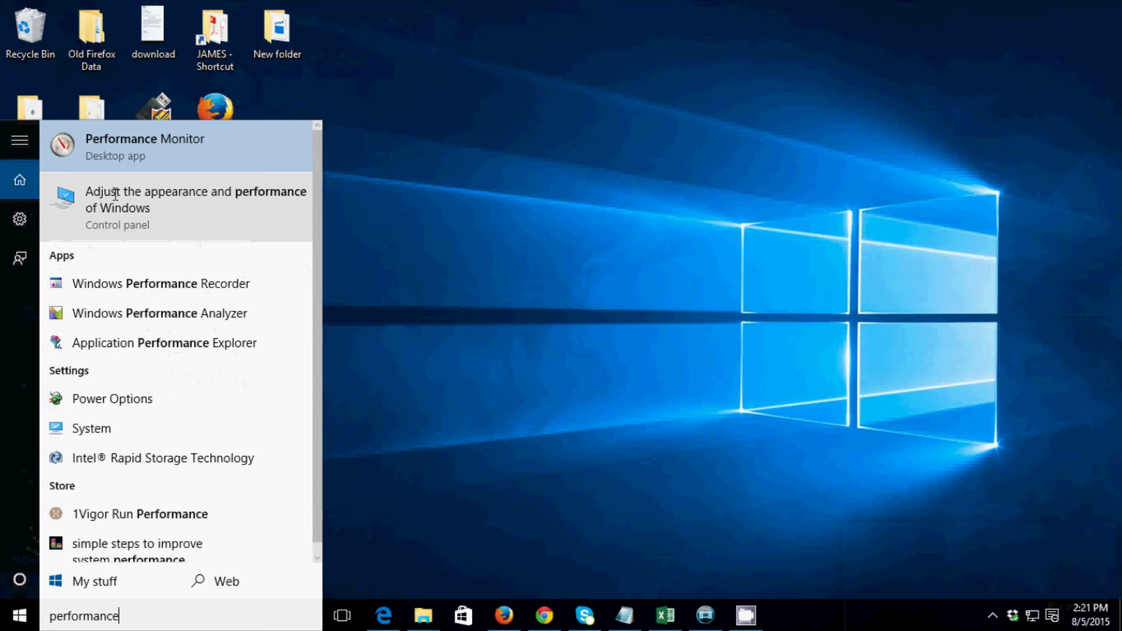
{"action": "left_click", "coordinate": [125, 206]}
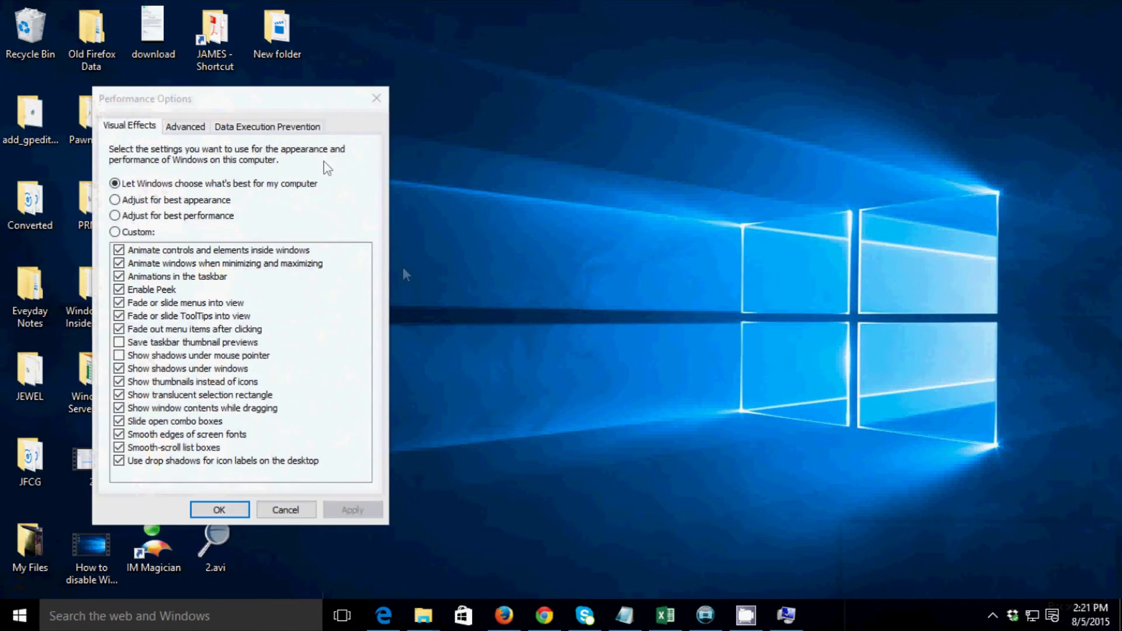
Choose 'Adjust for best performance' under Visual Effects, apply it, and confirm.
{"action": "left_click_drag", "start_coordinate": [300, 91], "coordinate": [658, 85]}
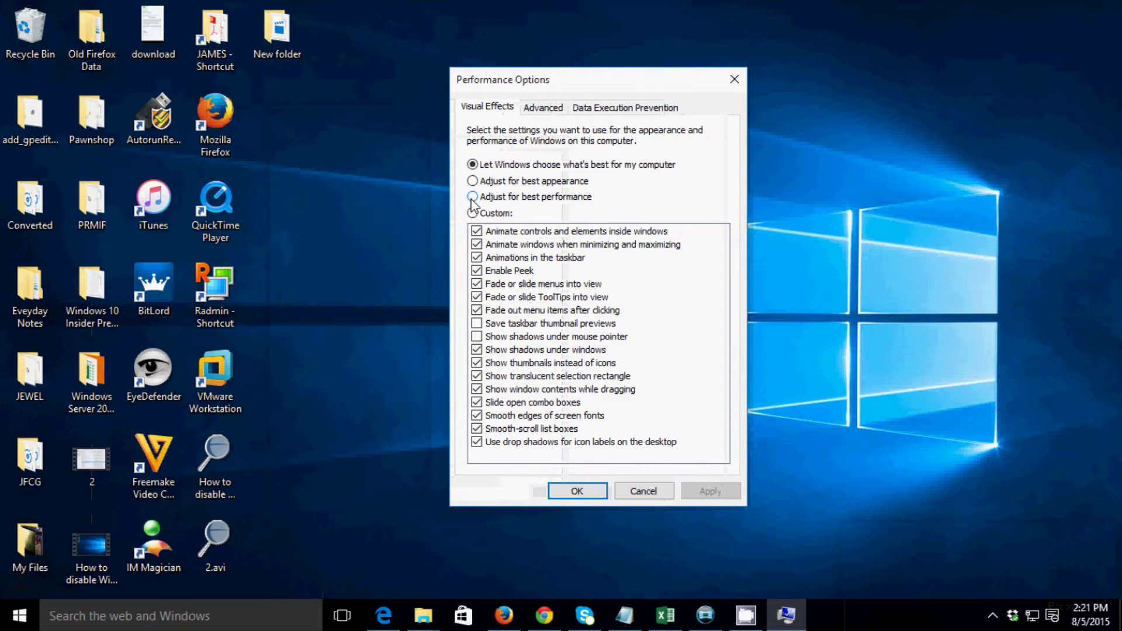
{"action": "left_click", "coordinate": [472, 198]}
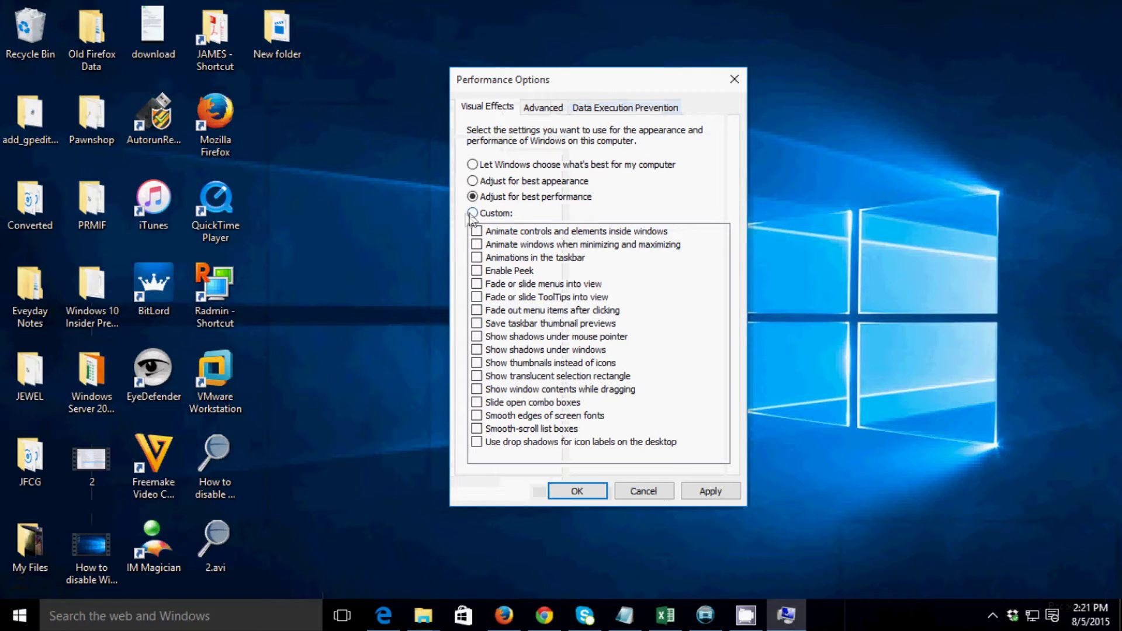
{"action": "left_click", "coordinate": [472, 214]}
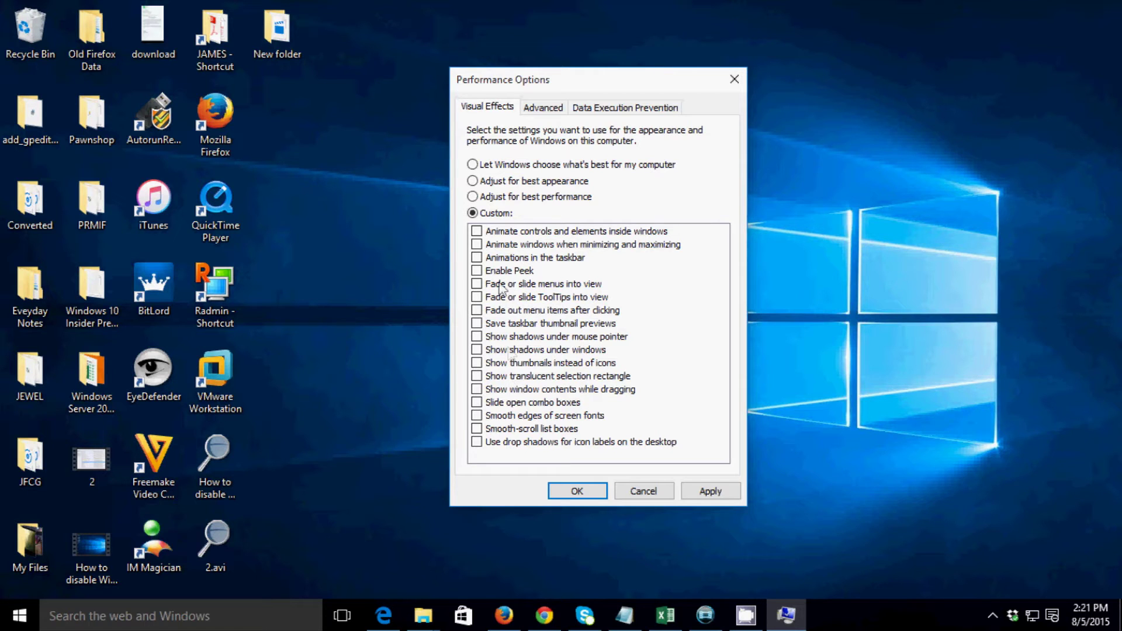
{"action": "left_click", "coordinate": [472, 198]}
{"action": "left_click", "coordinate": [711, 492]}
{"action": "left_click", "coordinate": [591, 493]}
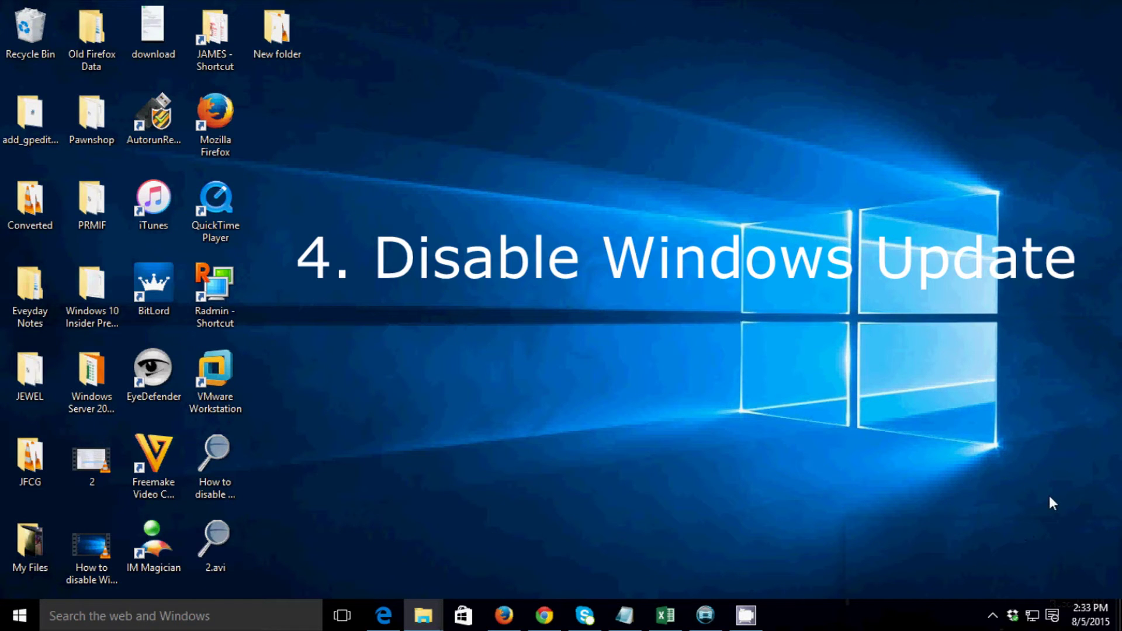
Search 'services' and bring up the Services console with its list focused.
{"action": "left_click", "coordinate": [168, 615]}
{"action": "type", "text": "services"}
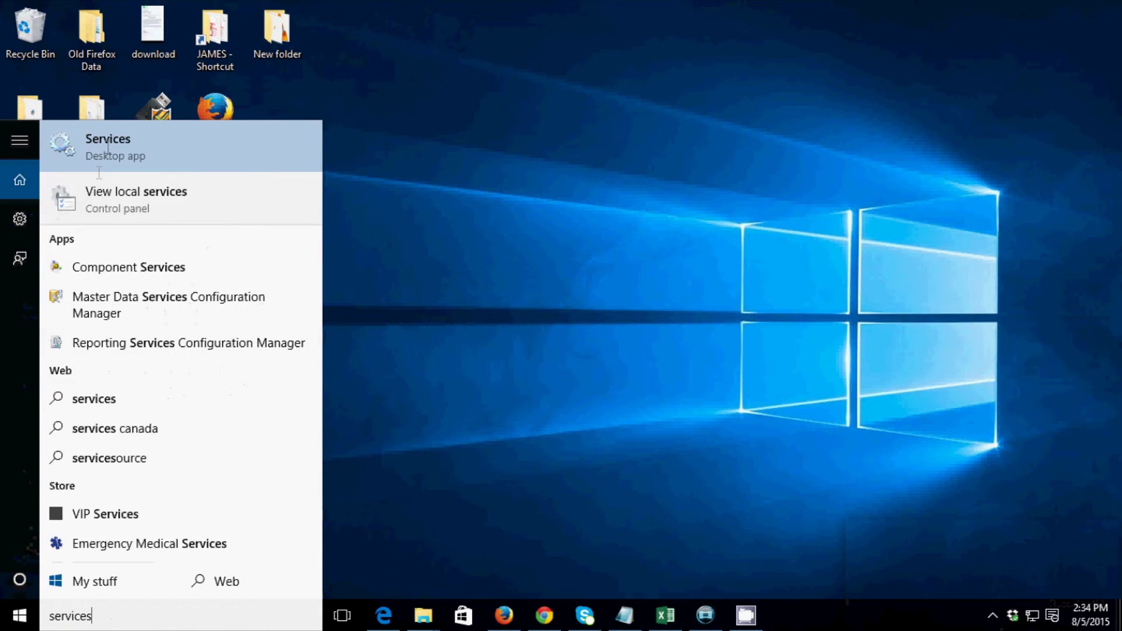
{"action": "left_click", "coordinate": [104, 146]}
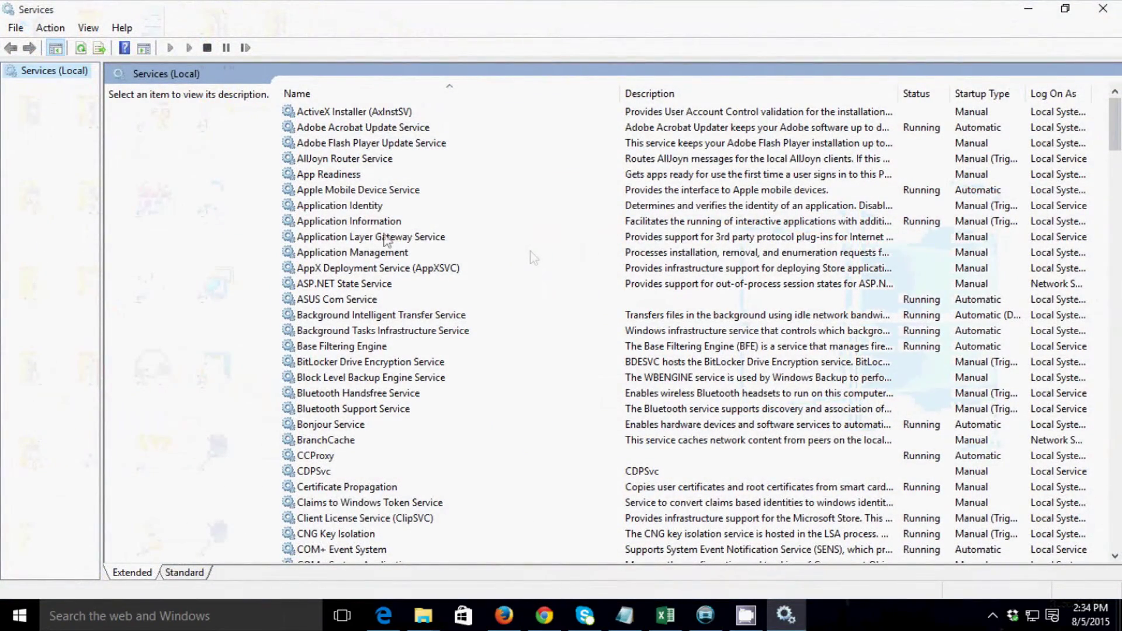
{"action": "left_click", "coordinate": [383, 239]}
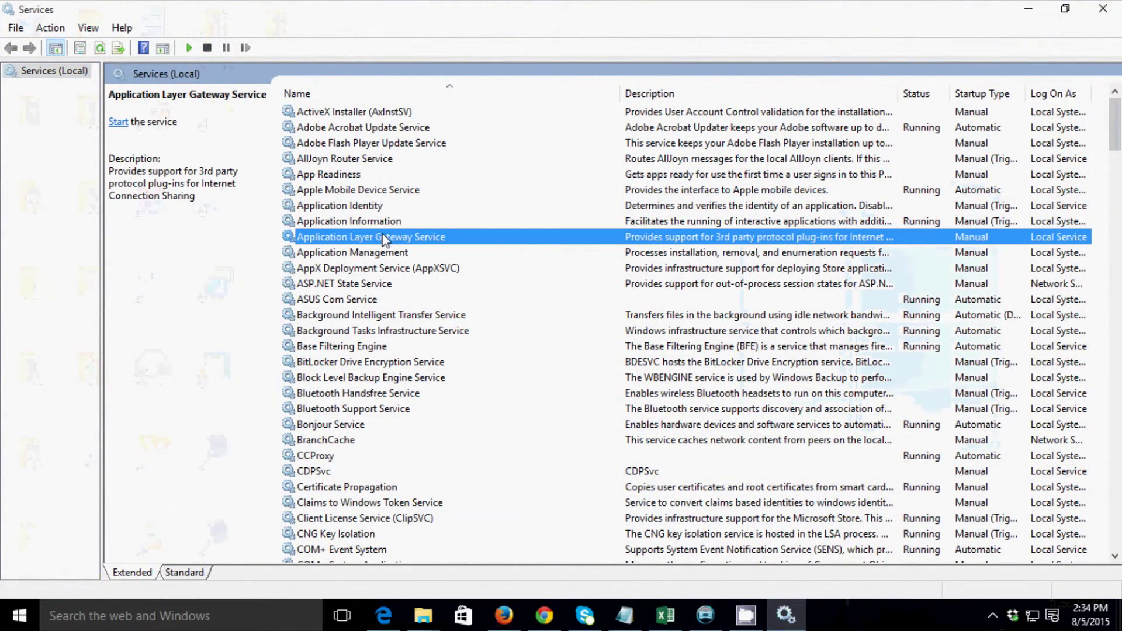
Set the Windows Update service's startup type to Disabled, stop it, and apply.
{"action": "type", "text": "wi"}
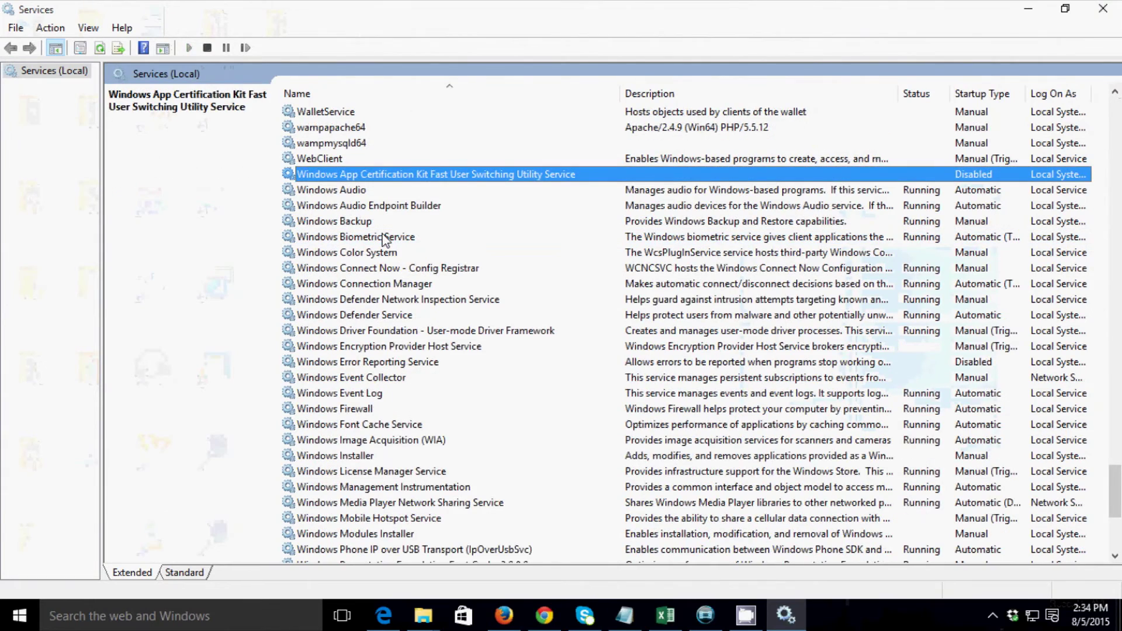
{"action": "type", "text": "ndows u"}
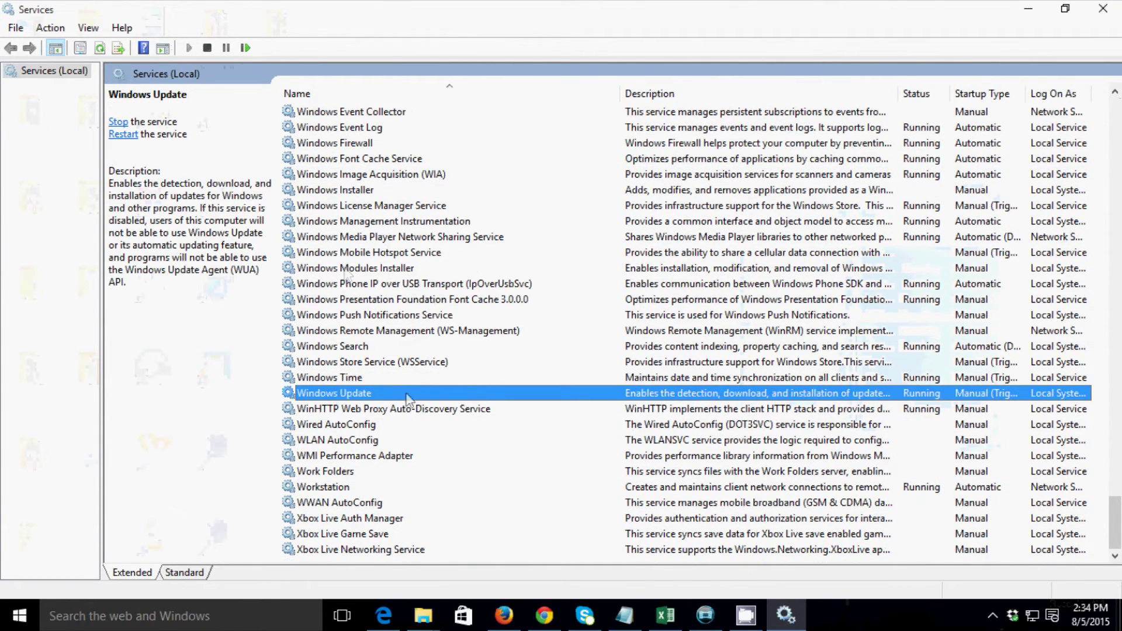
{"action": "double_click", "coordinate": [387, 394]}
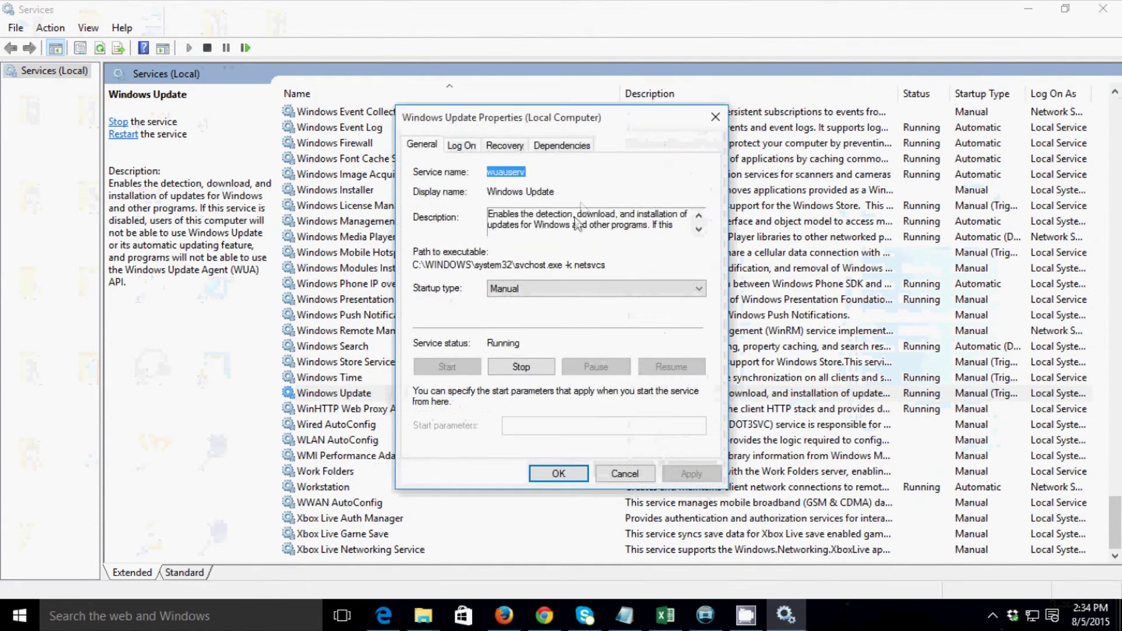
{"action": "left_click", "coordinate": [591, 284]}
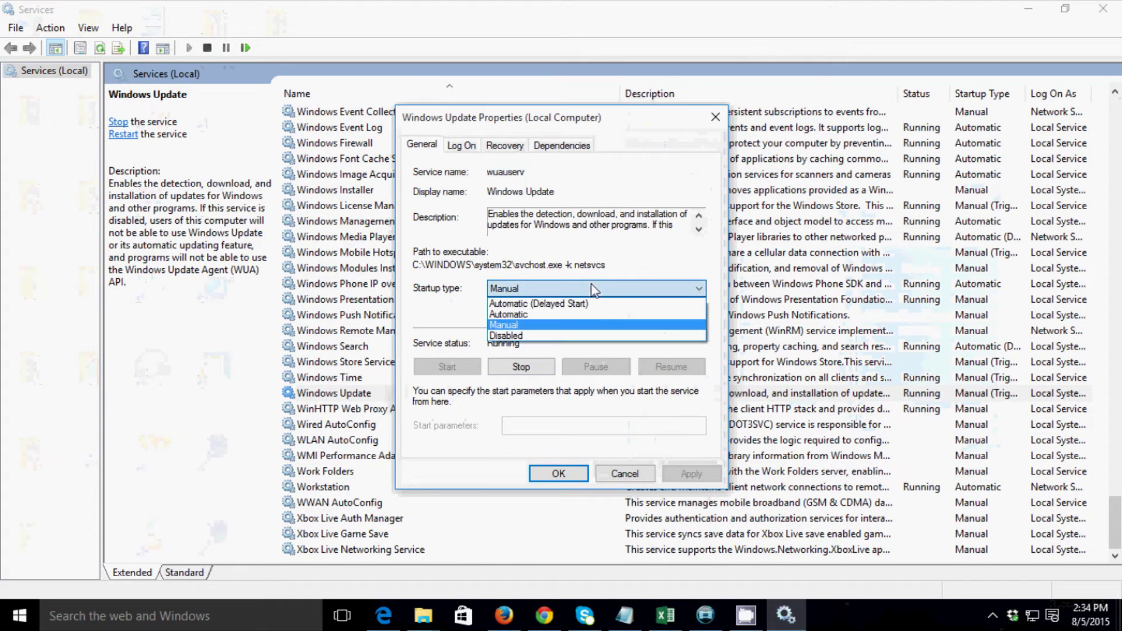
{"action": "left_click", "coordinate": [507, 335]}
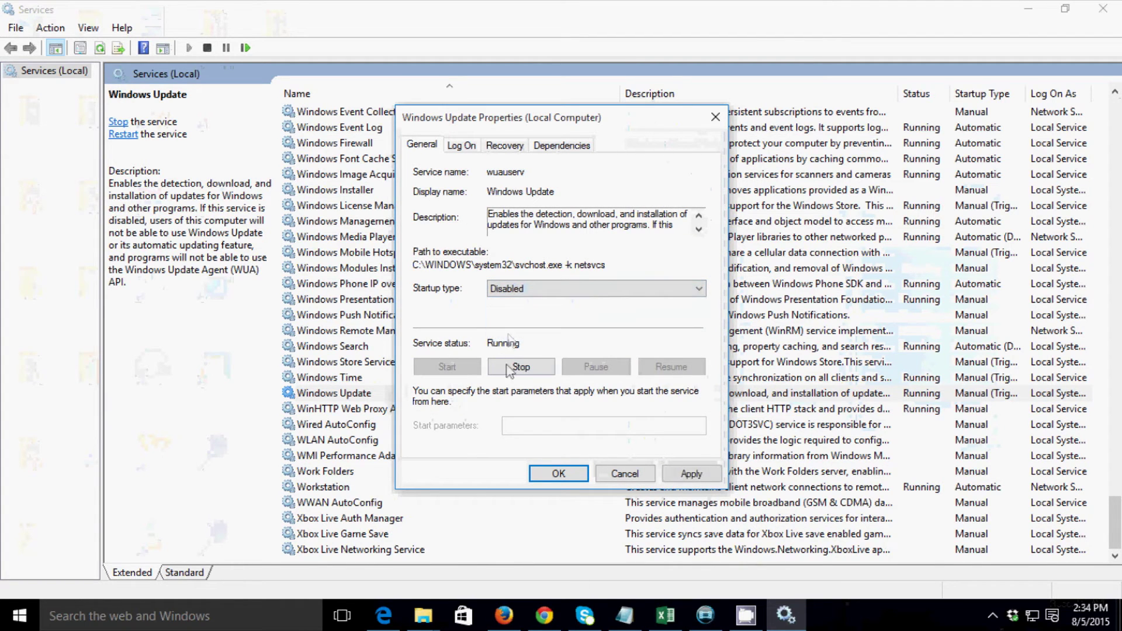
{"action": "left_click", "coordinate": [518, 368]}
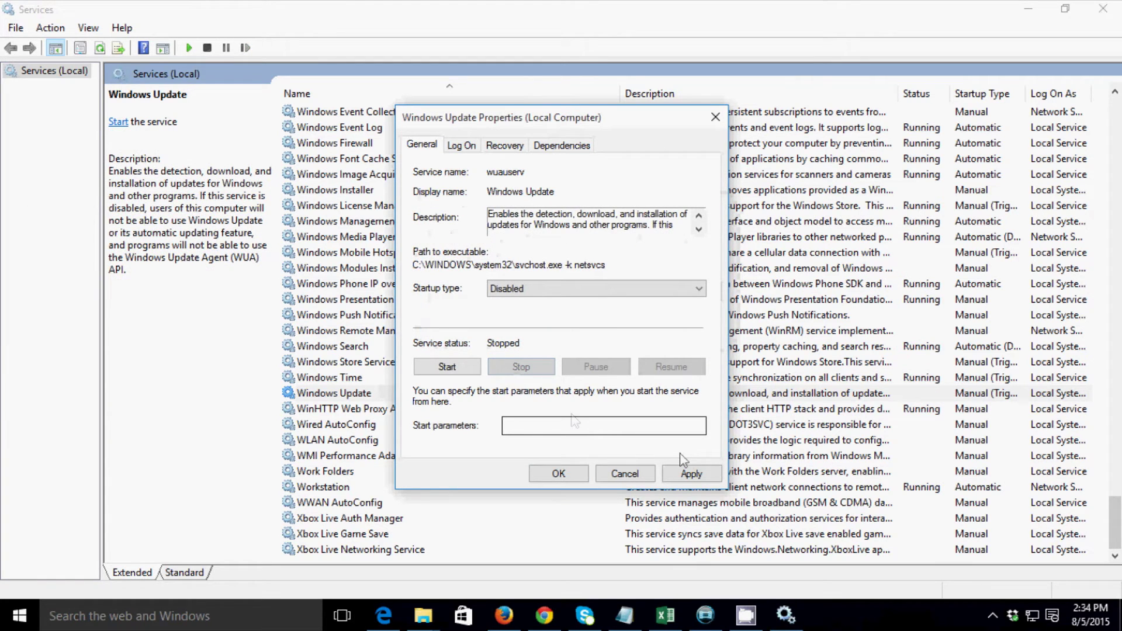
{"action": "left_click", "coordinate": [704, 474]}
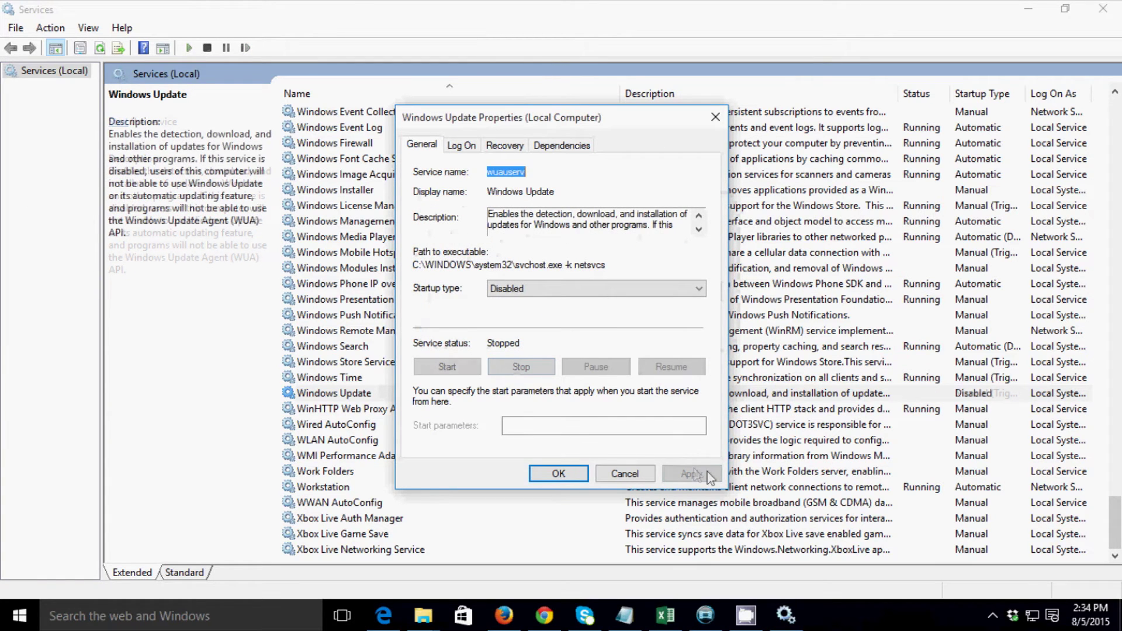
{"action": "left_click", "coordinate": [565, 475]}
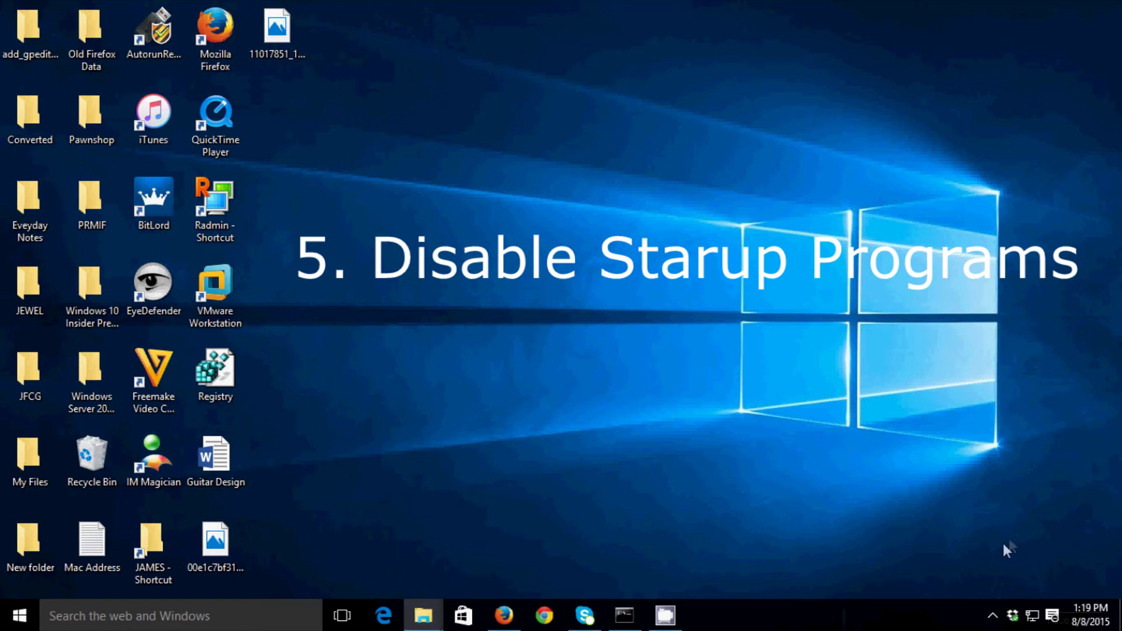
Show Task Manager's Startup tab from the taskbar and select Google Chrome.
{"action": "right_click", "coordinate": [772, 623]}
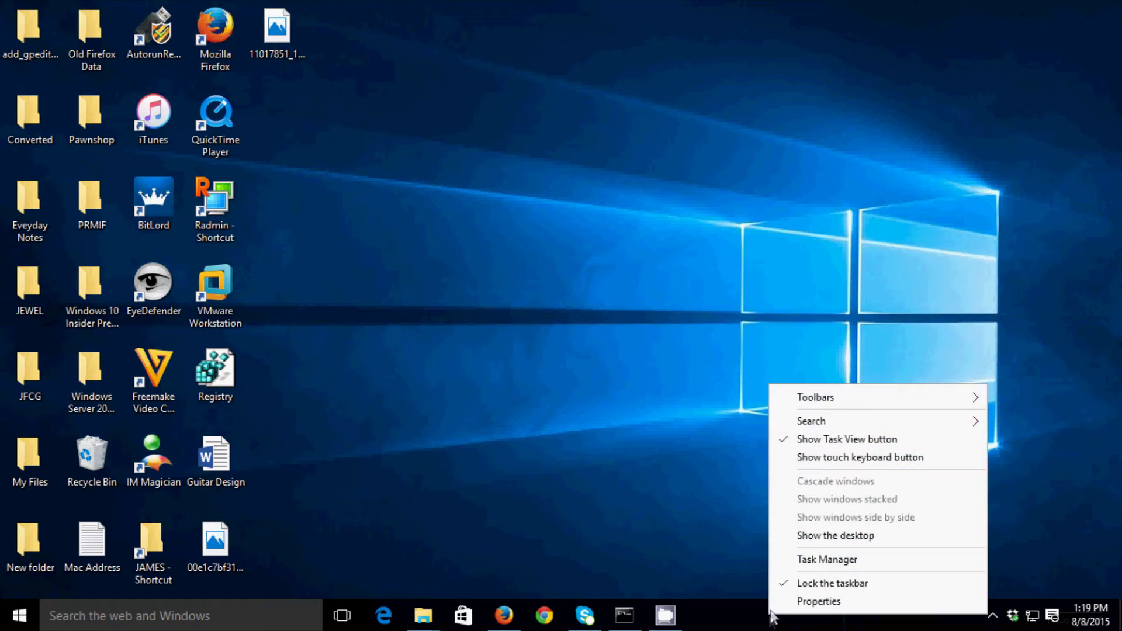
{"action": "left_click", "coordinate": [813, 559]}
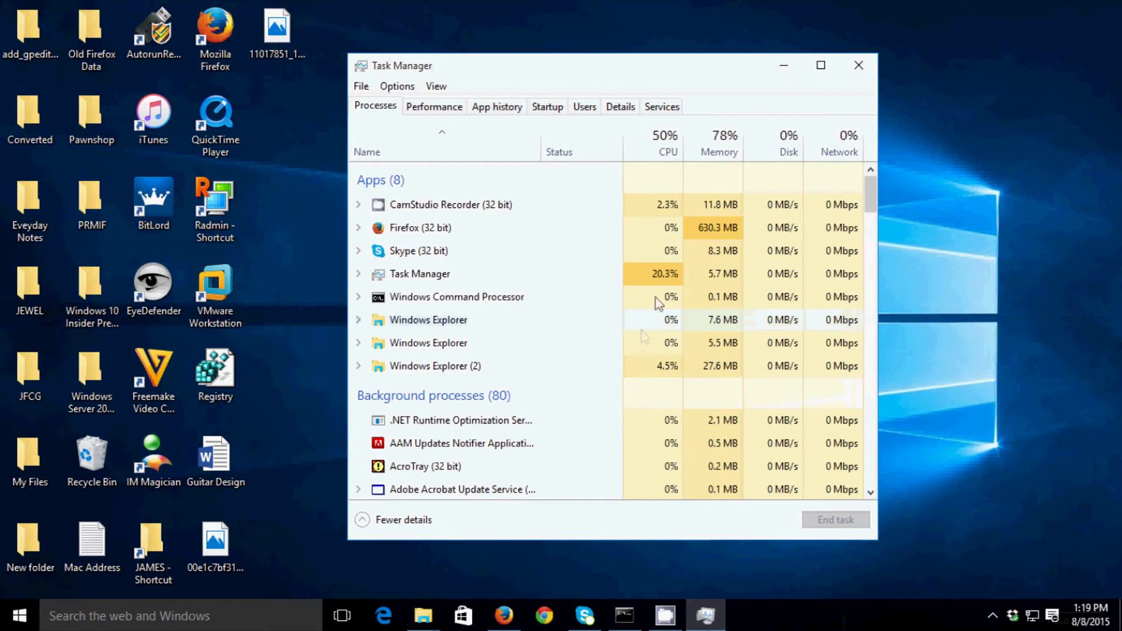
{"action": "left_click", "coordinate": [547, 106]}
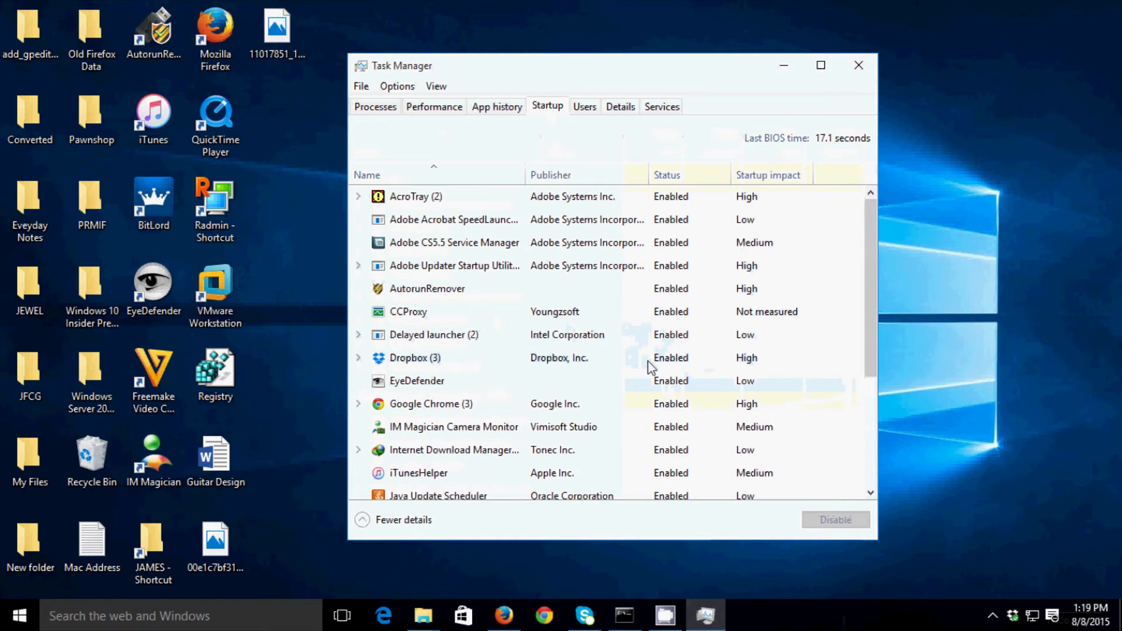
{"action": "left_click", "coordinate": [520, 412]}
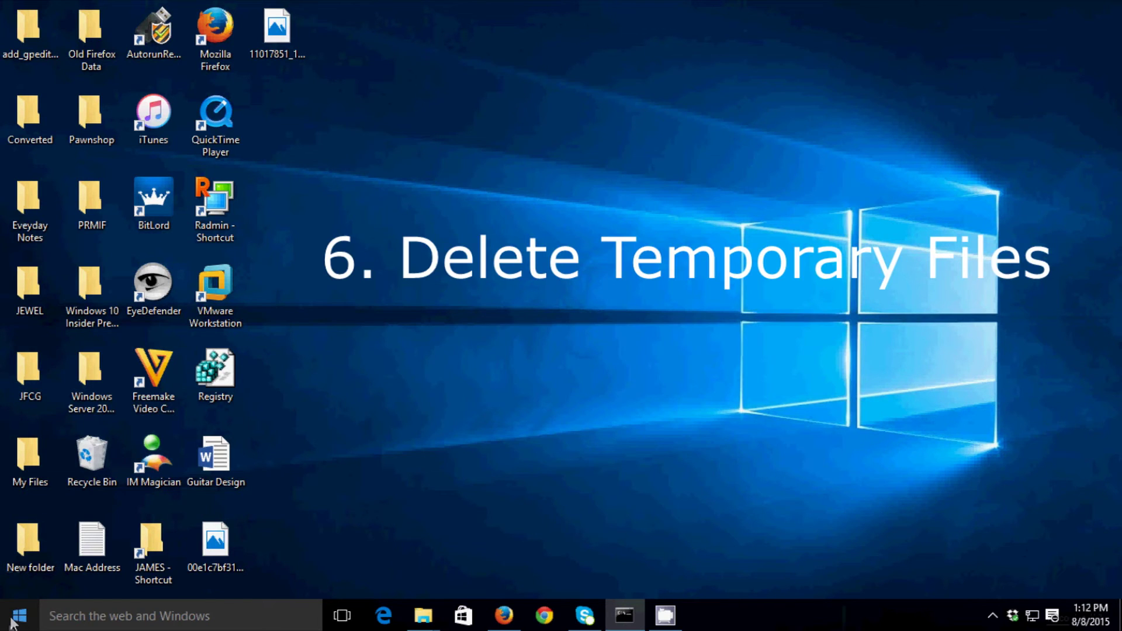
Run %temp% to reach the Temp folder.
{"action": "right_click", "coordinate": [18, 618]}
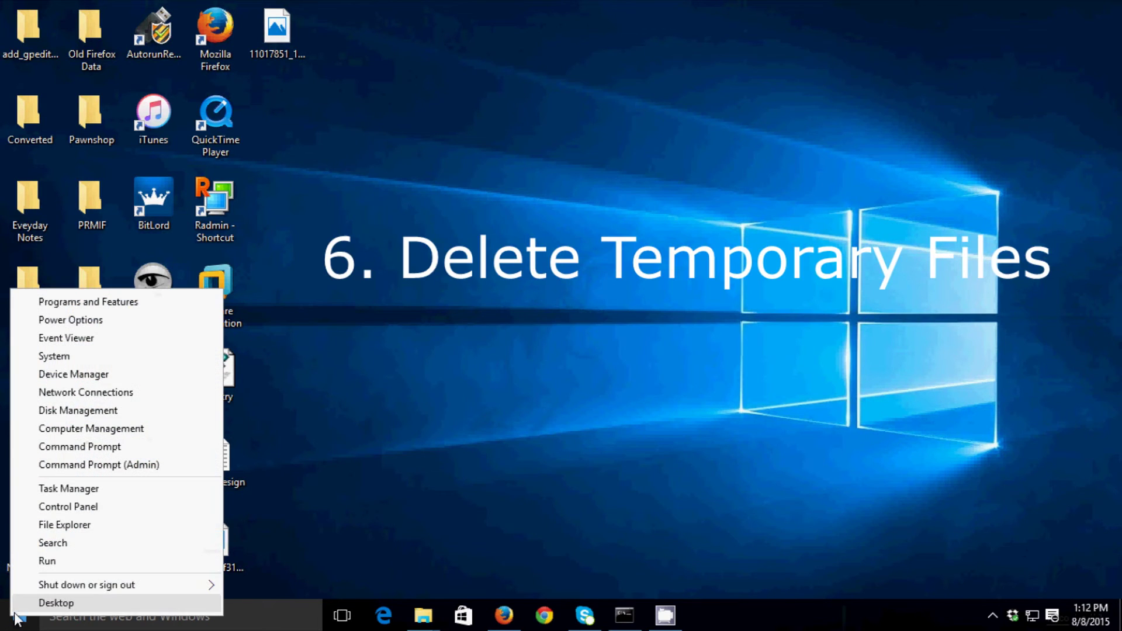
{"action": "left_click", "coordinate": [43, 564]}
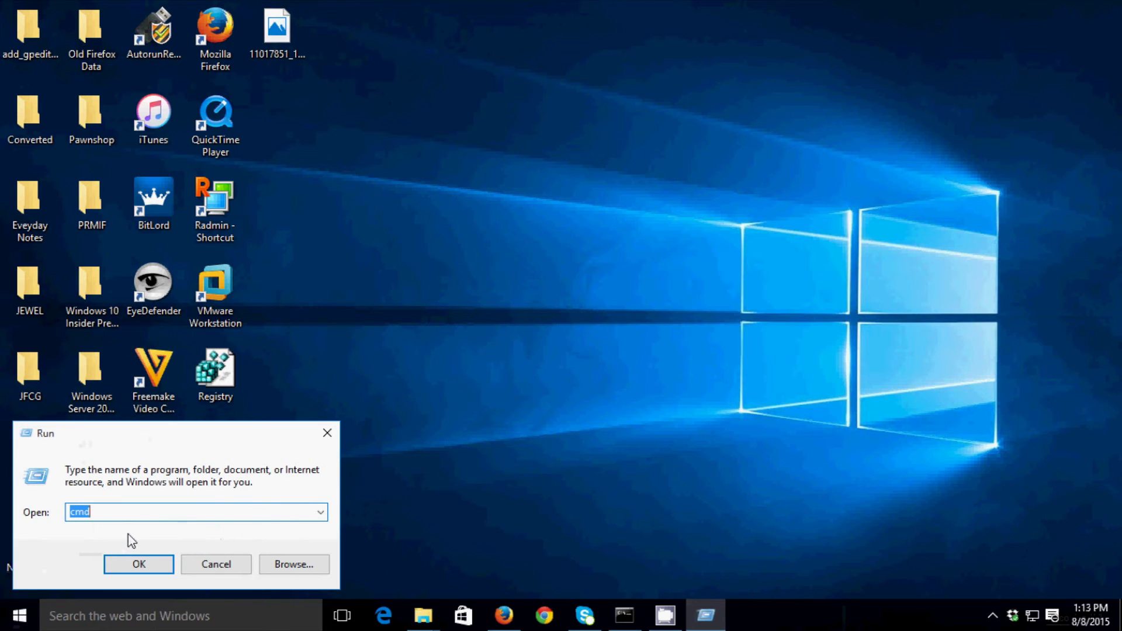
{"action": "type", "text": "%"}
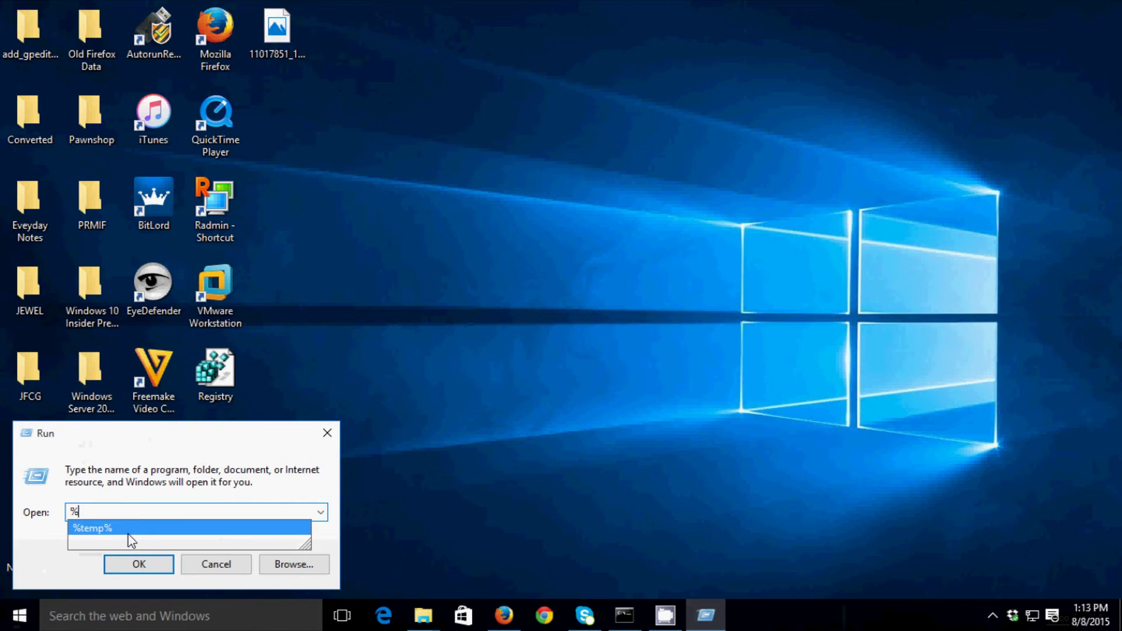
{"action": "type", "text": "temp%"}
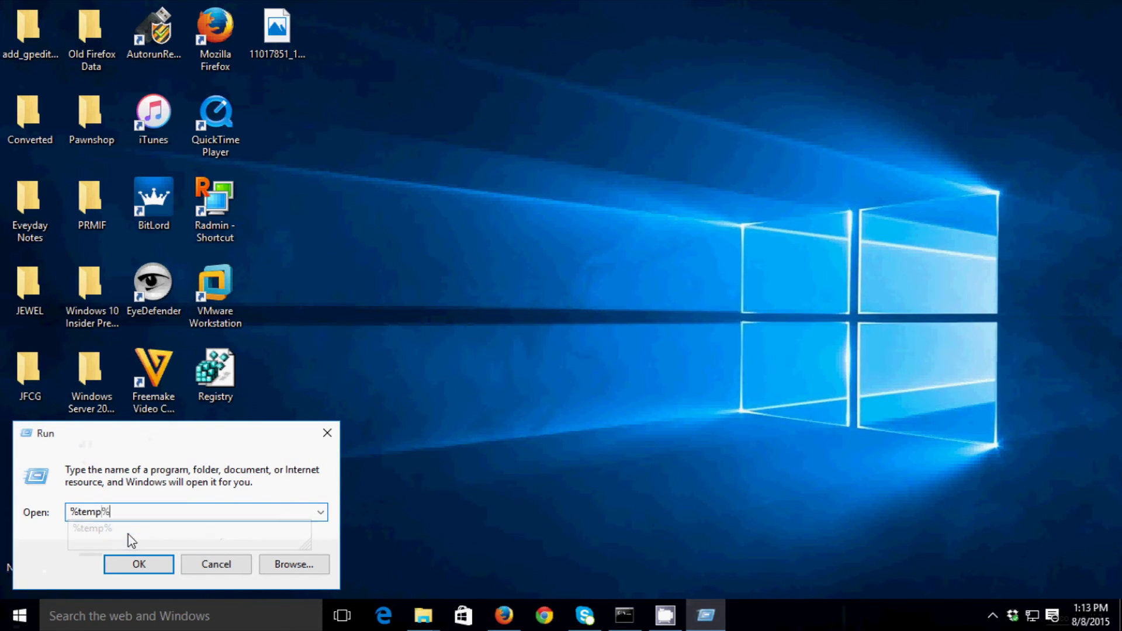
{"action": "left_click", "coordinate": [141, 565]}
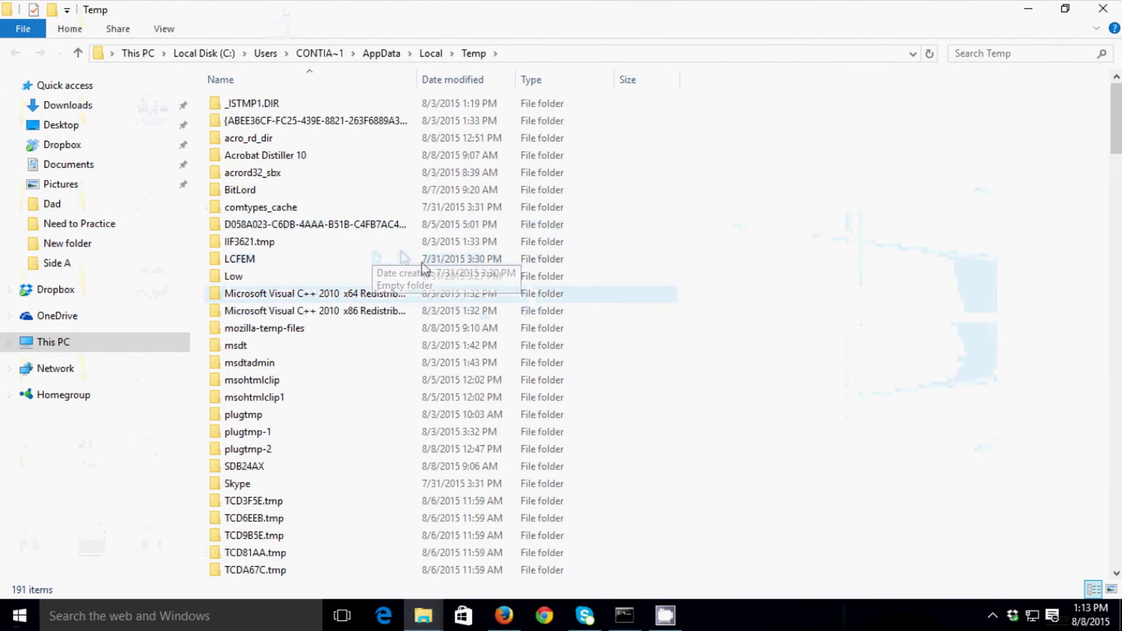
Delete all 191 Temp items, applying permission to every protected item.
{"action": "left_click", "coordinate": [503, 328]}
{"action": "key", "text": "ctrl+a"}
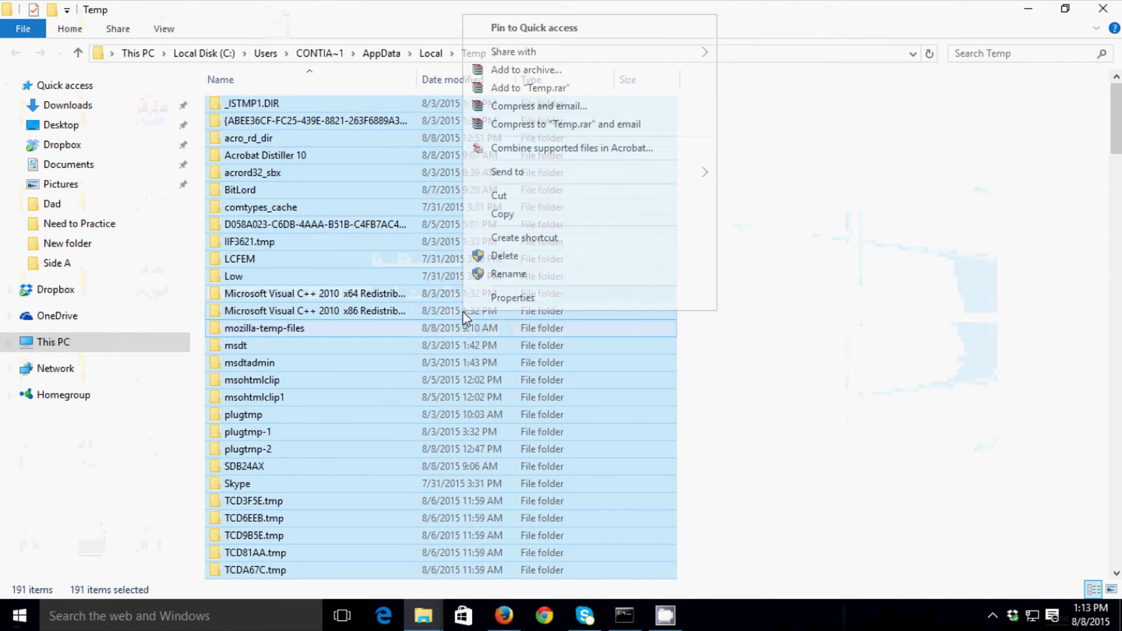
{"action": "left_click", "coordinate": [521, 257]}
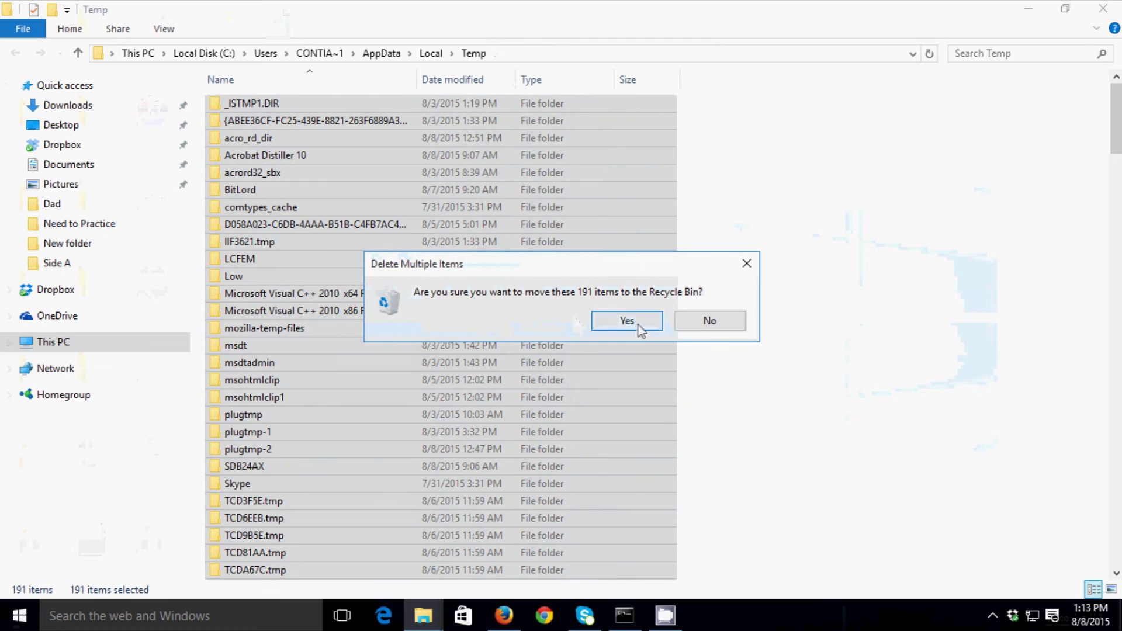
{"action": "left_click", "coordinate": [637, 323]}
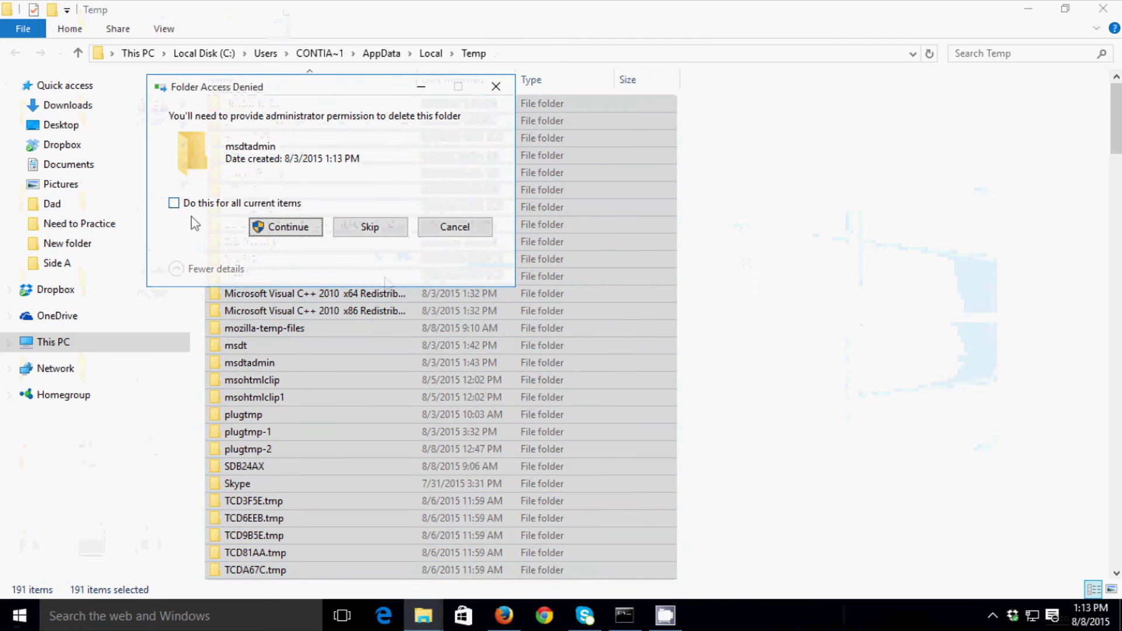
{"action": "left_click", "coordinate": [175, 204]}
{"action": "left_click", "coordinate": [287, 228]}
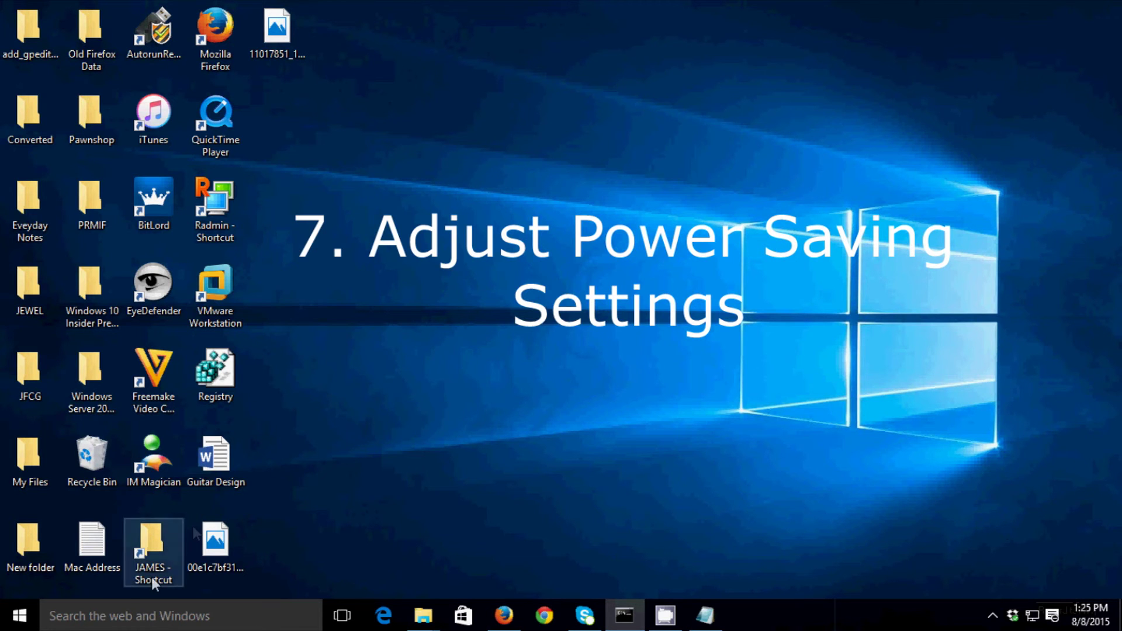
Switch the power plan from Balanced to Power saver via Additional power settings, then close both windows.
{"action": "left_click", "coordinate": [127, 615]}
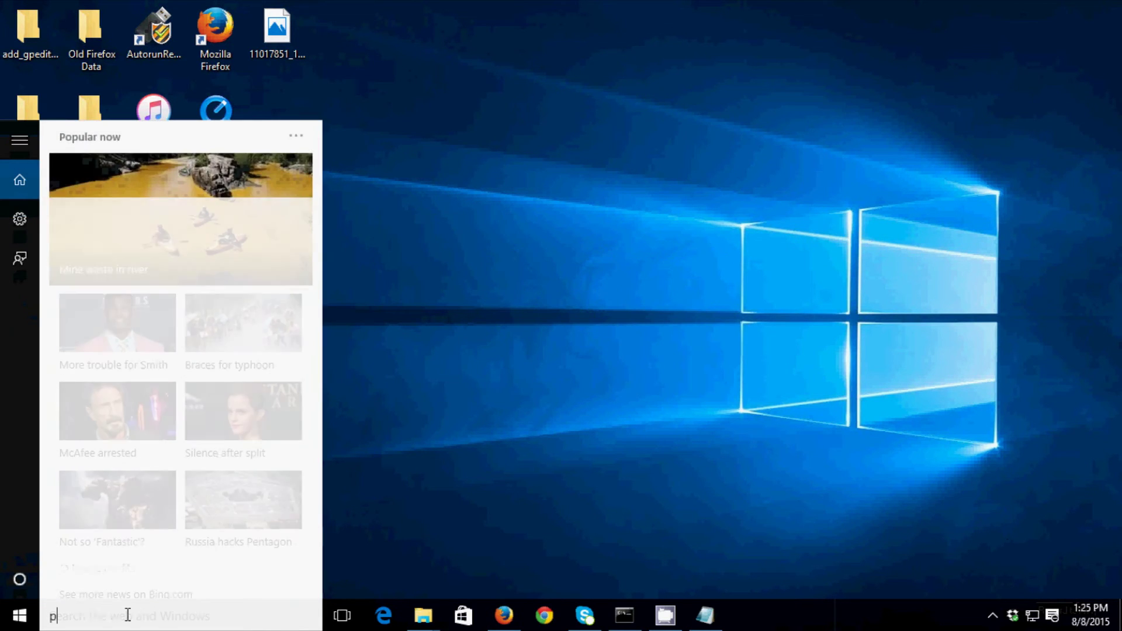
{"action": "type", "text": "power set"}
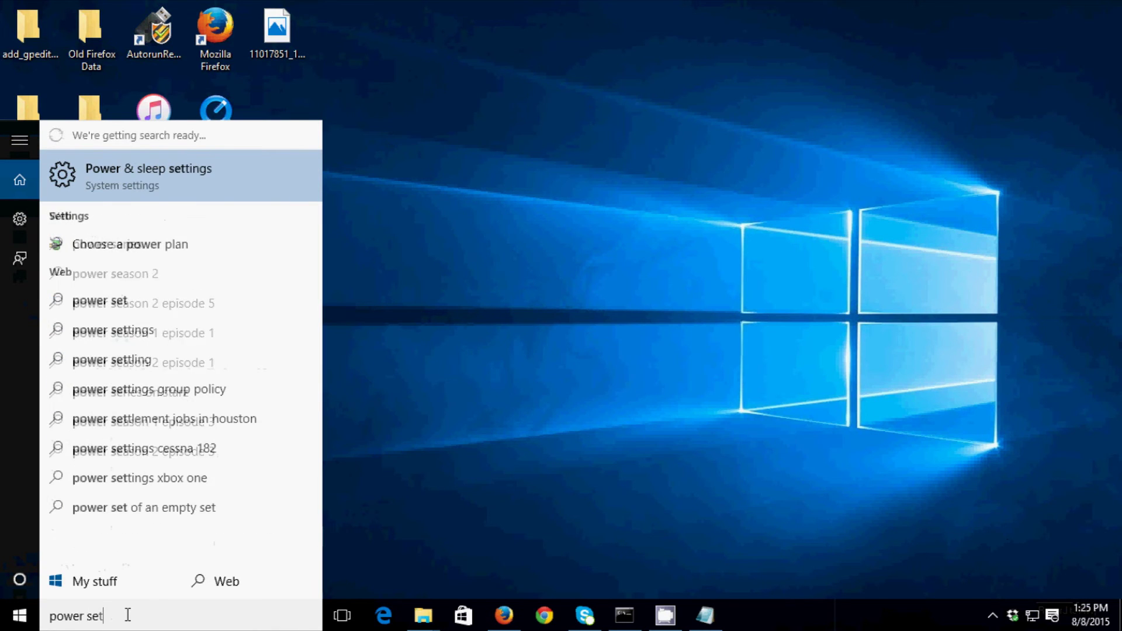
{"action": "type", "text": "tings"}
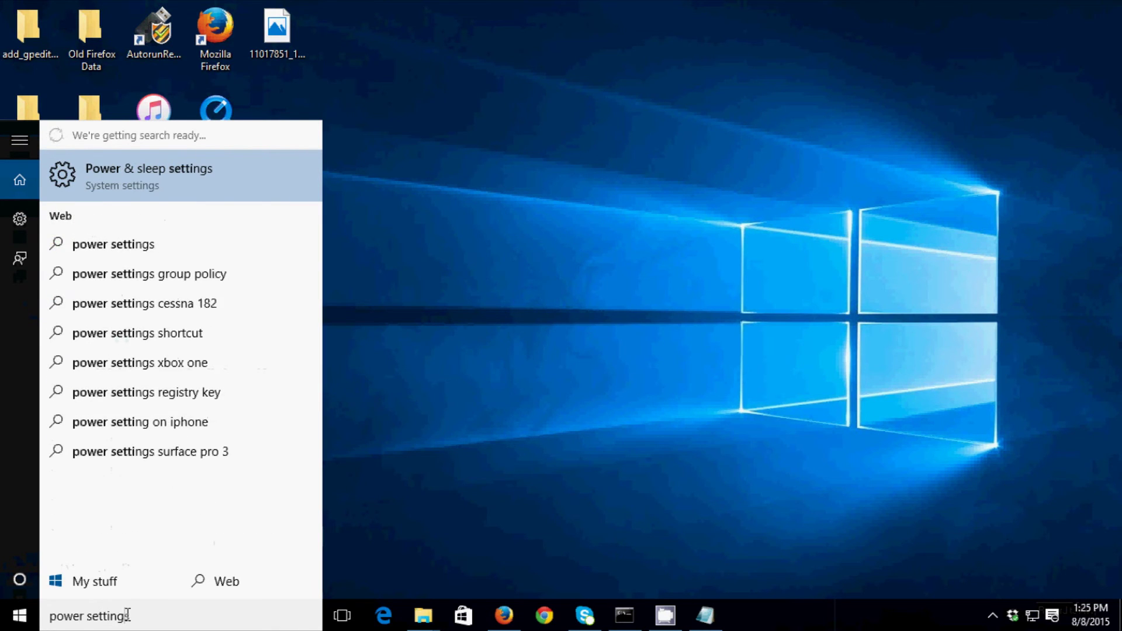
{"action": "left_click", "coordinate": [117, 185]}
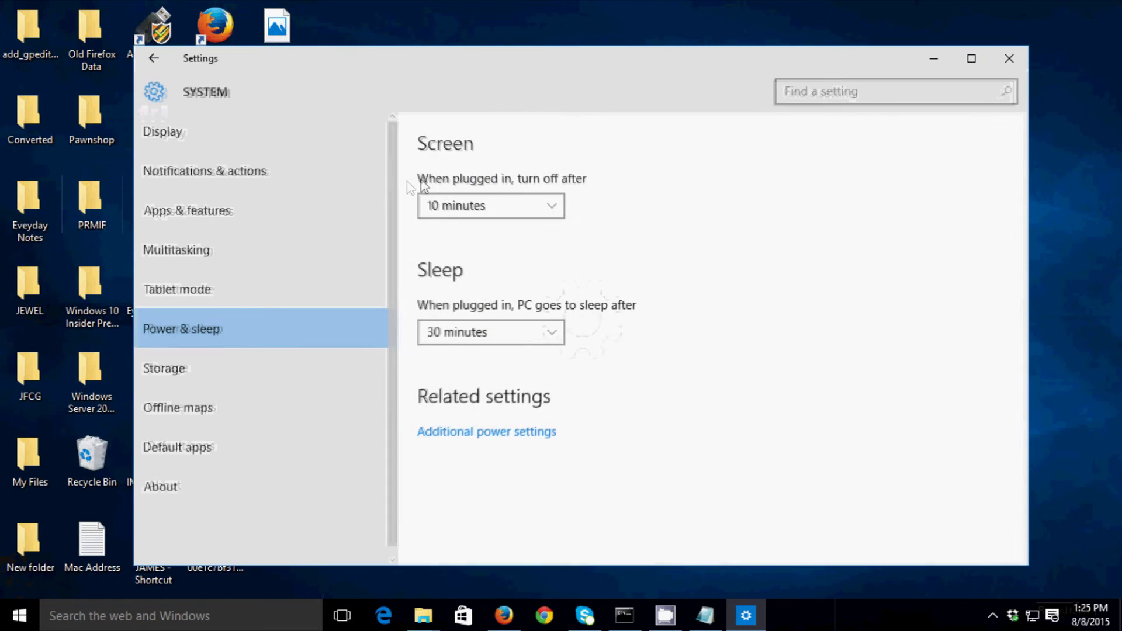
{"action": "left_click", "coordinate": [477, 436]}
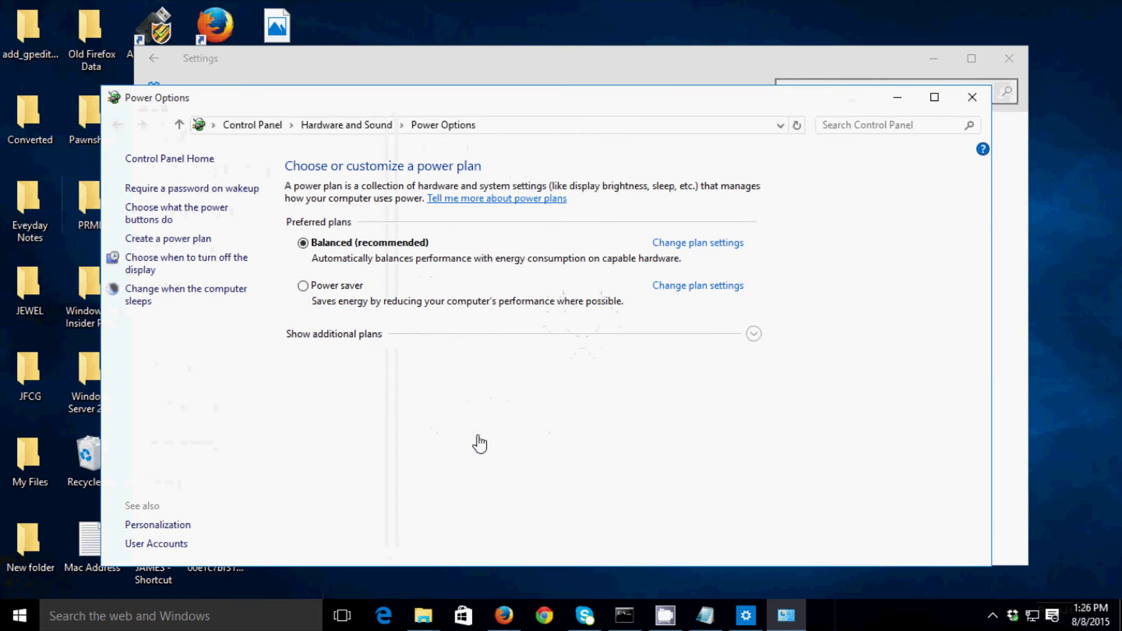
{"action": "mouse_move", "coordinate": [304, 286]}
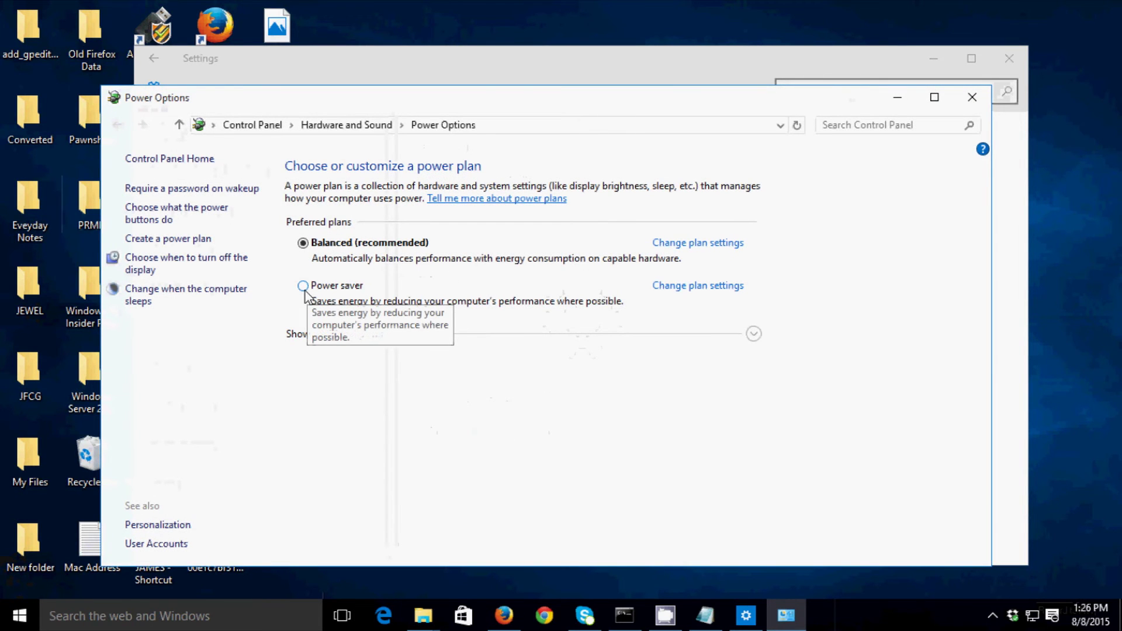
{"action": "left_click", "coordinate": [303, 287]}
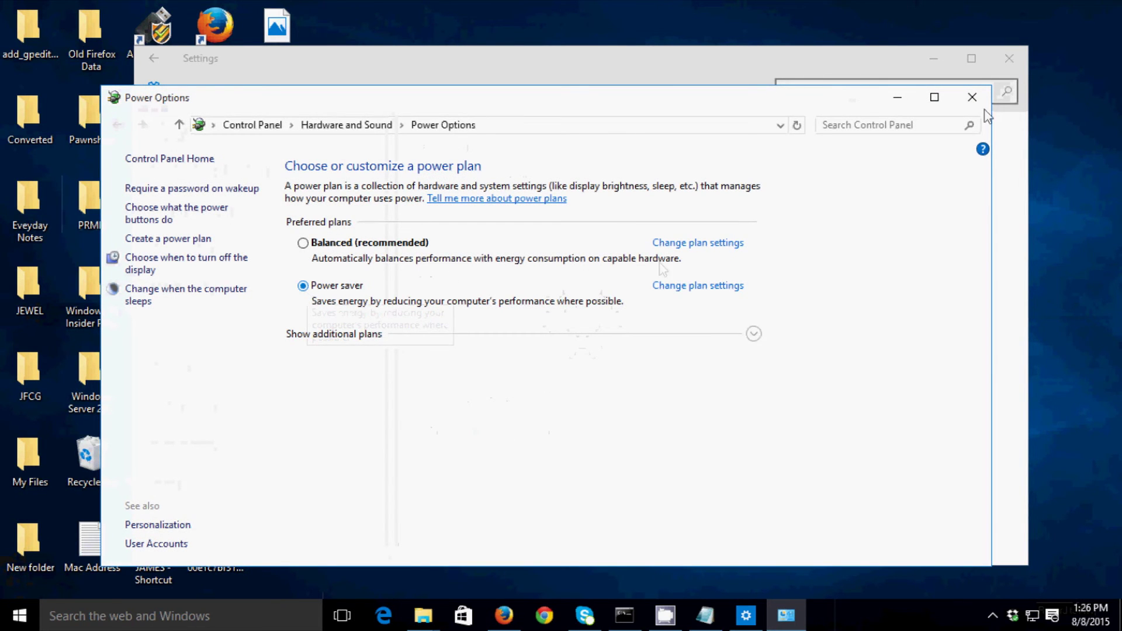
{"action": "left_click", "coordinate": [973, 97]}
{"action": "left_click", "coordinate": [1008, 60]}
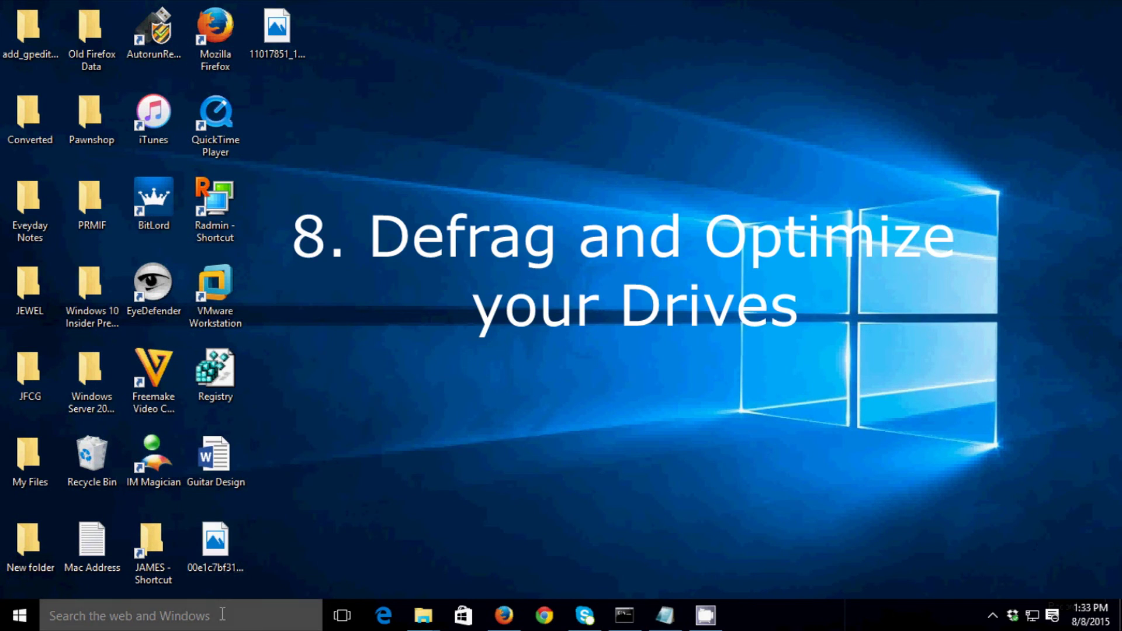
Launch Defragment and Optimize Drives from a 'defrag' search and centre its window.
{"action": "left_click", "coordinate": [222, 613]}
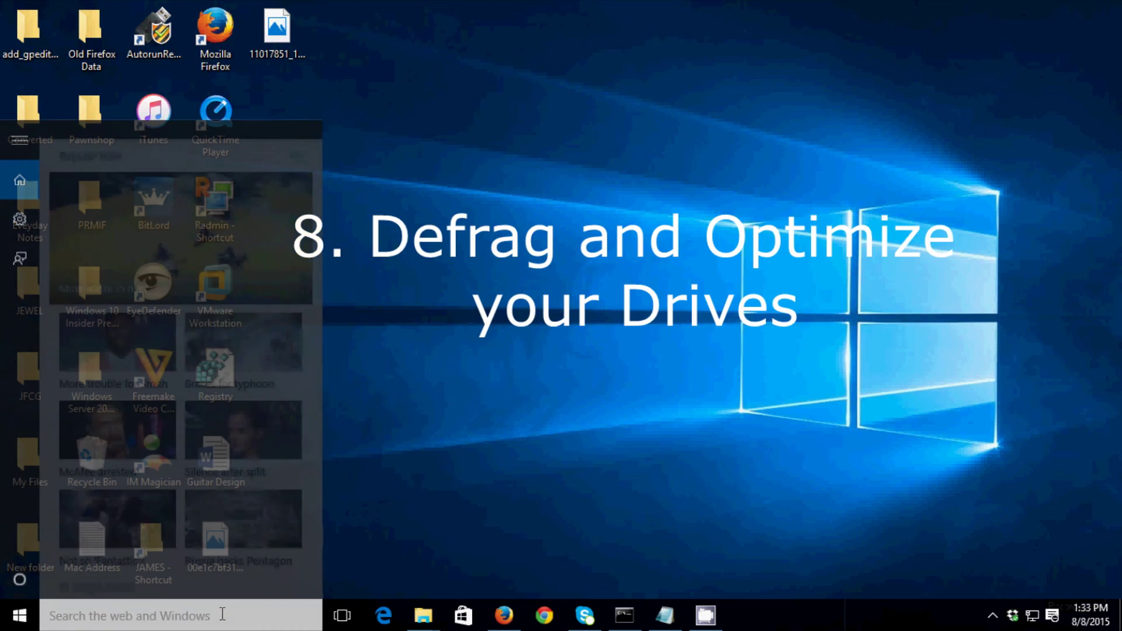
{"action": "type", "text": "defrag"}
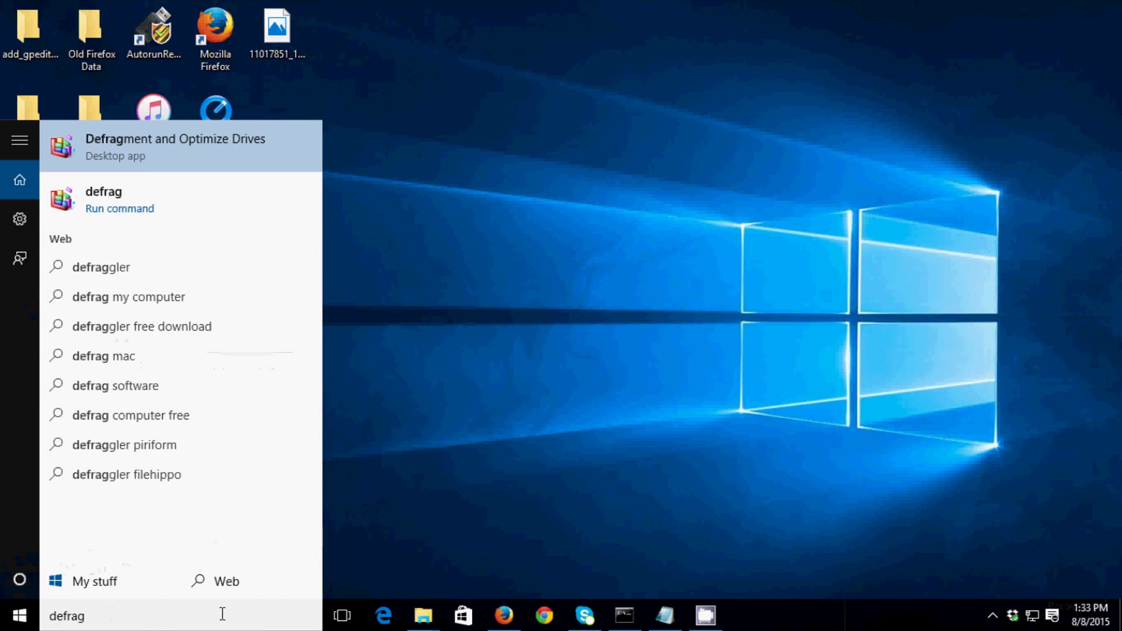
{"action": "left_click", "coordinate": [177, 150]}
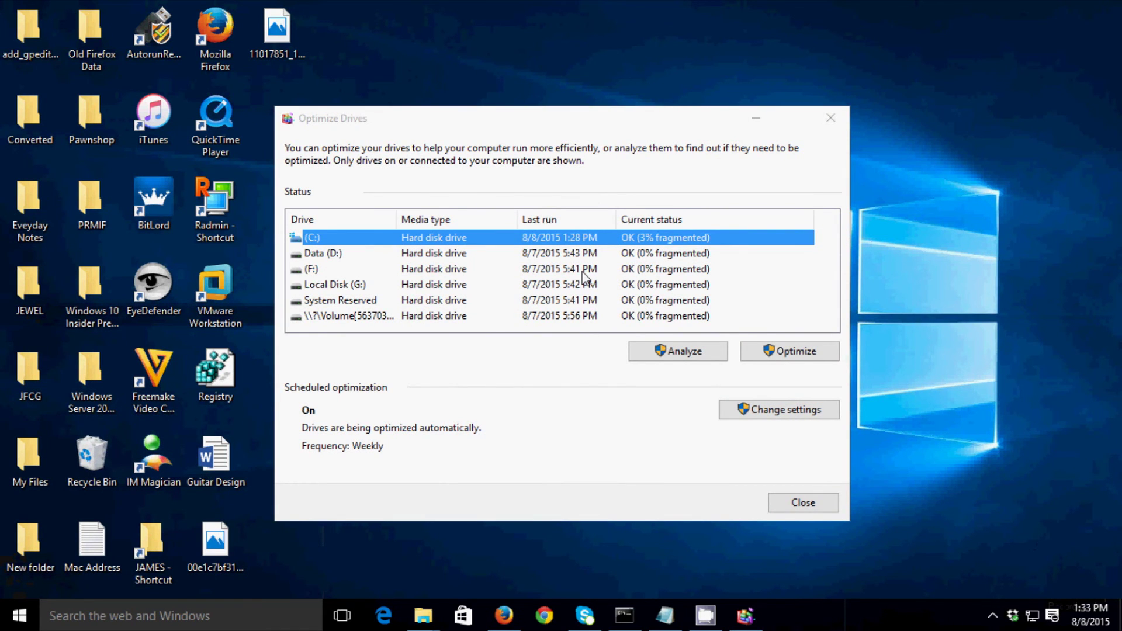
{"action": "left_click_drag", "start_coordinate": [659, 120], "coordinate": [714, 133]}
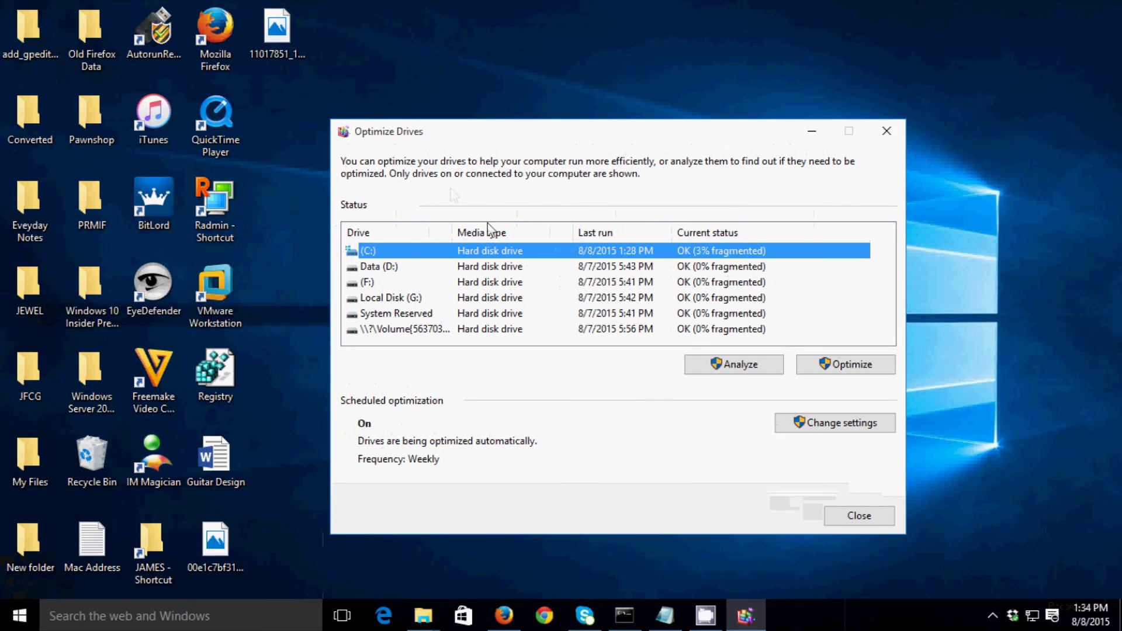
Select drive (C:) and analyze it for fragmentation.
{"action": "left_click", "coordinate": [526, 269]}
{"action": "left_click", "coordinate": [524, 256]}
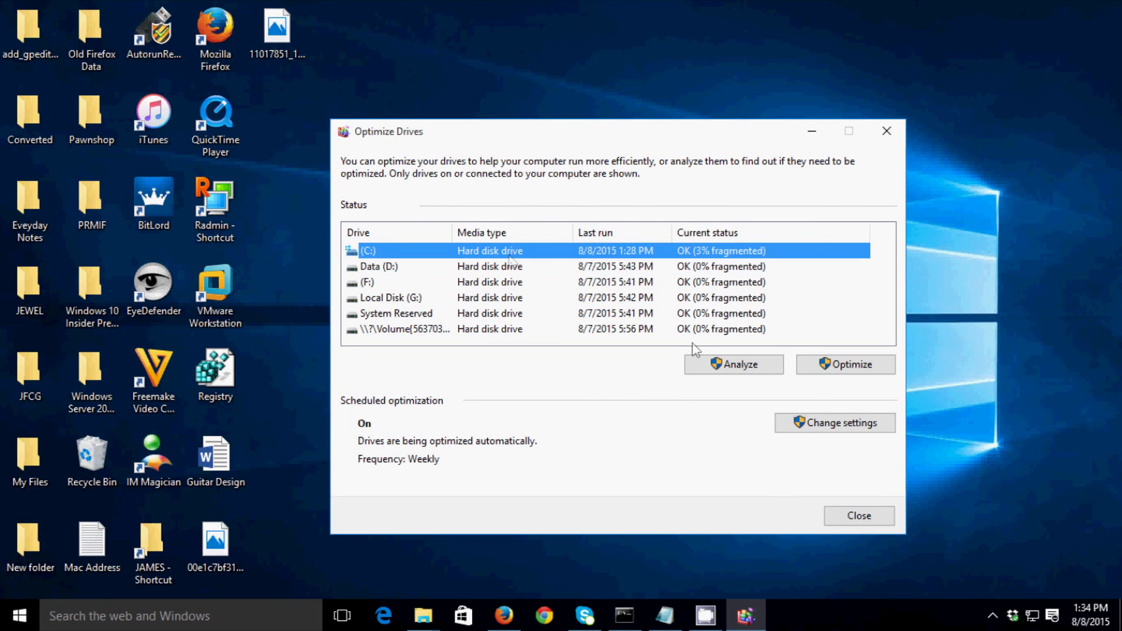
{"action": "left_click", "coordinate": [744, 368]}
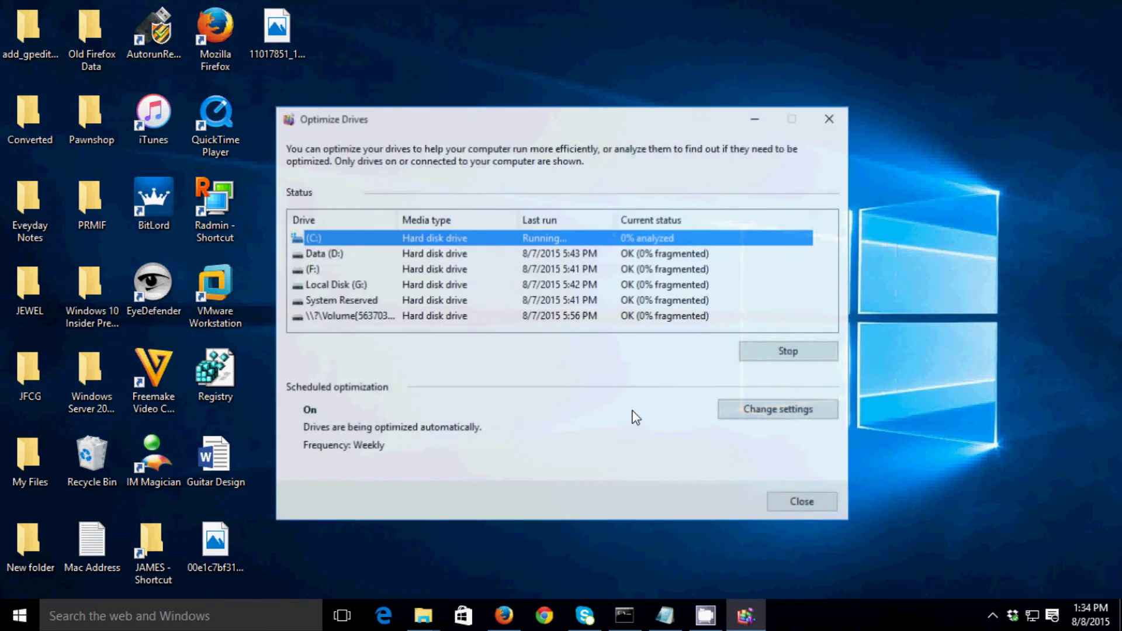